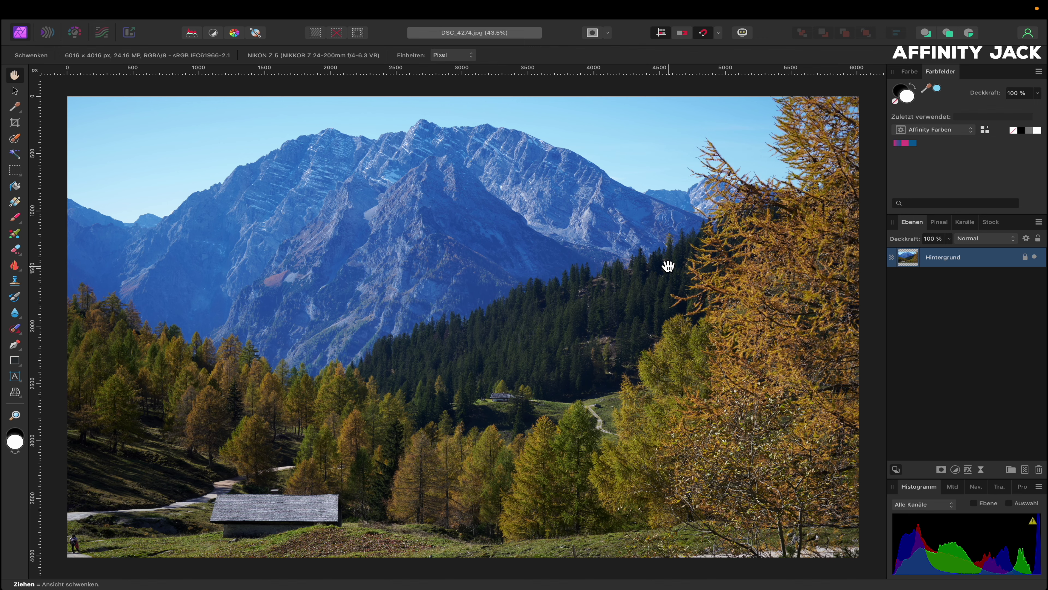
- Duplicate the Hintergrund layer and add a Klarheit live filter to the copy
key(super+j)
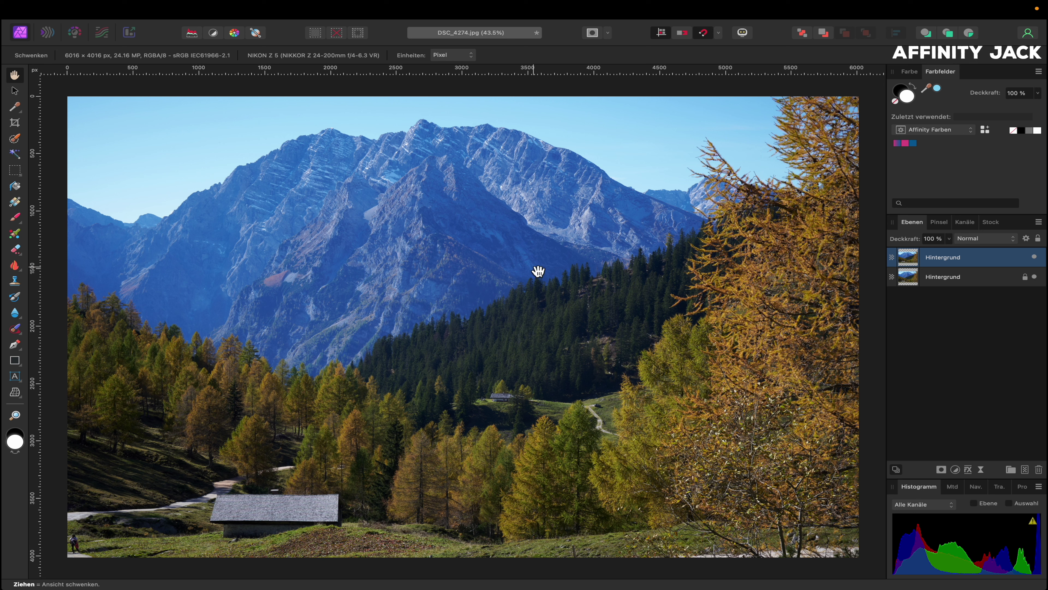
click(983, 470)
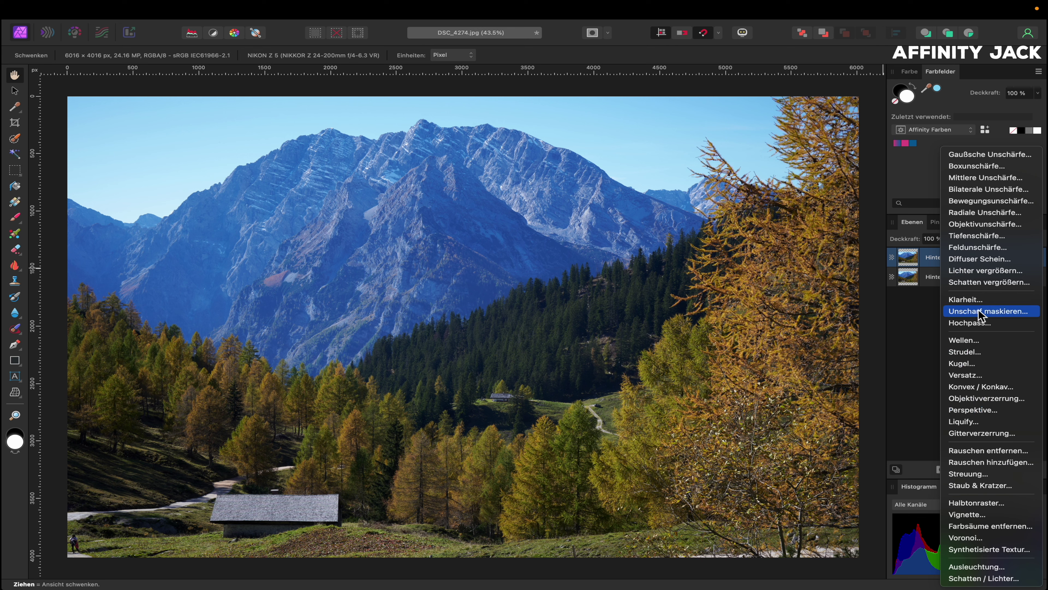
click(976, 300)
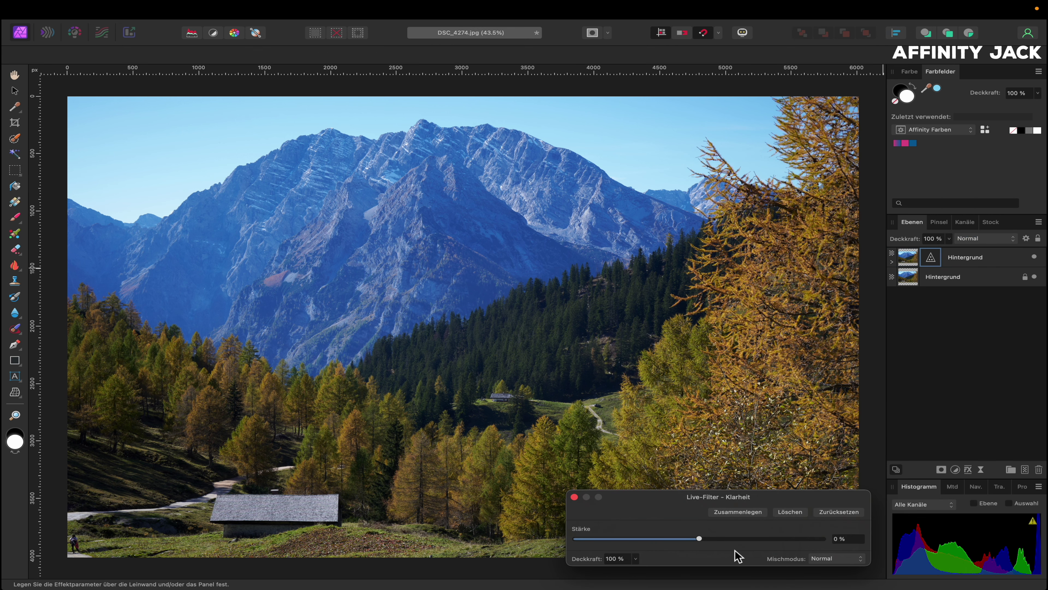
- Set the Klarheit filter's Stärke to 51 %, checking the rock detail on the mountain
drag(704, 538, 731, 543)
scroll(444, 274, up, 6)
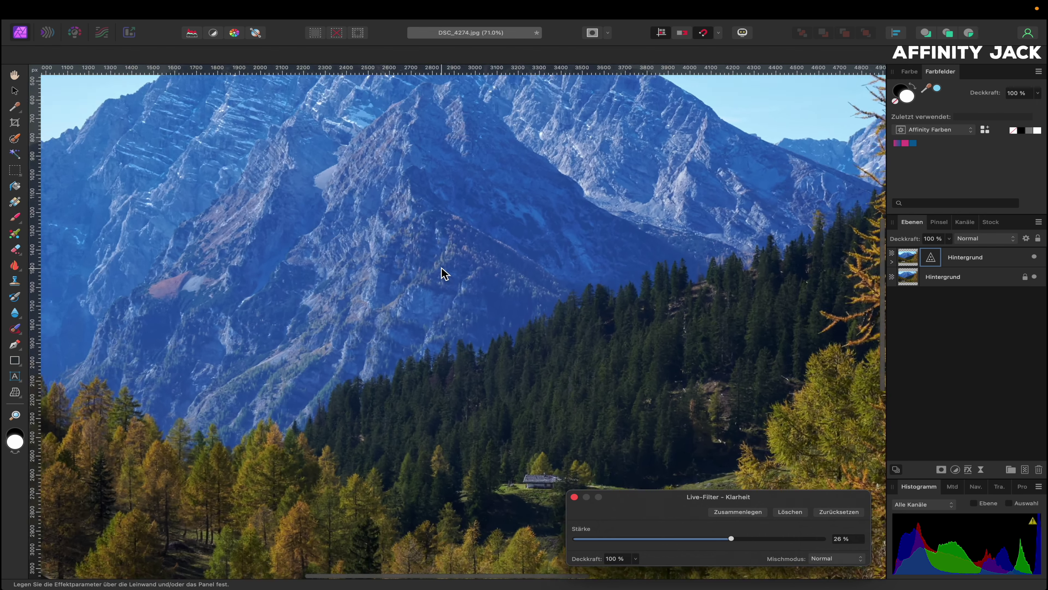
scroll(444, 274, up, 5)
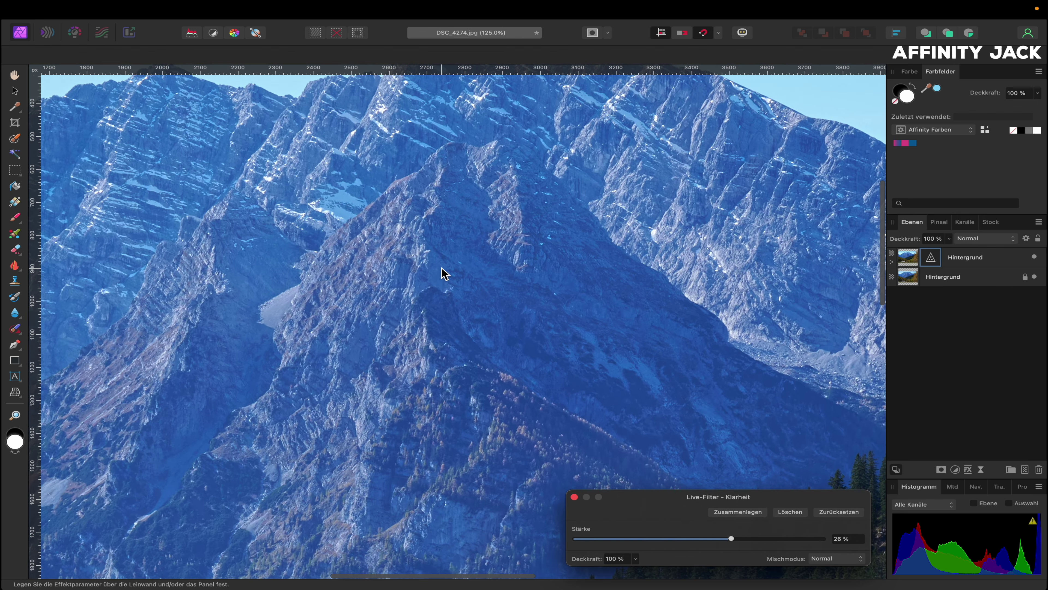
click(731, 538)
mouse_move(732, 537)
mouse_down()
mouse_move(699, 538)
mouse_move(729, 540)
mouse_up()
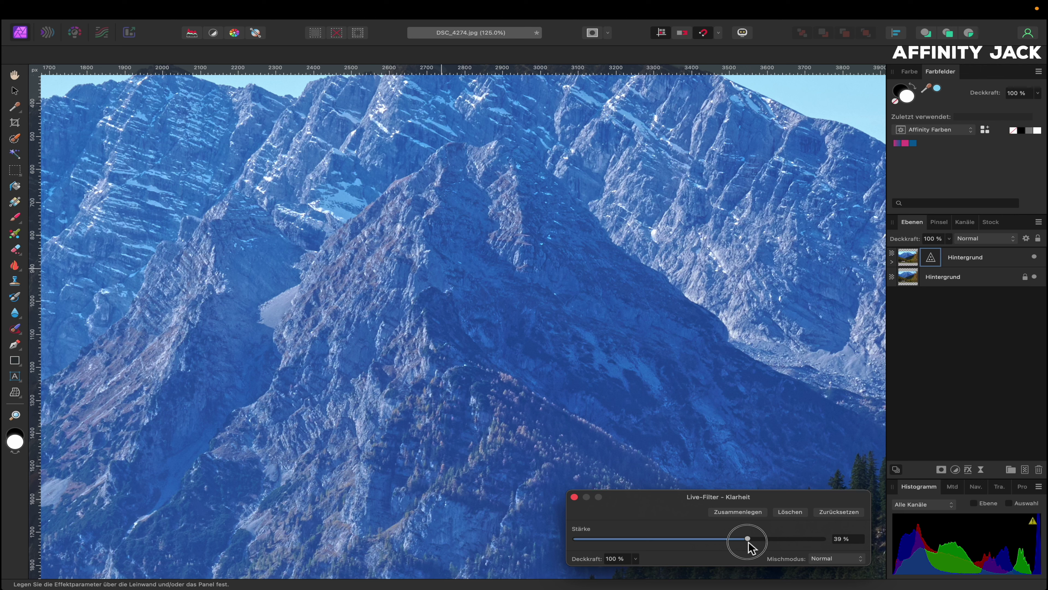
drag(761, 540, 762, 540)
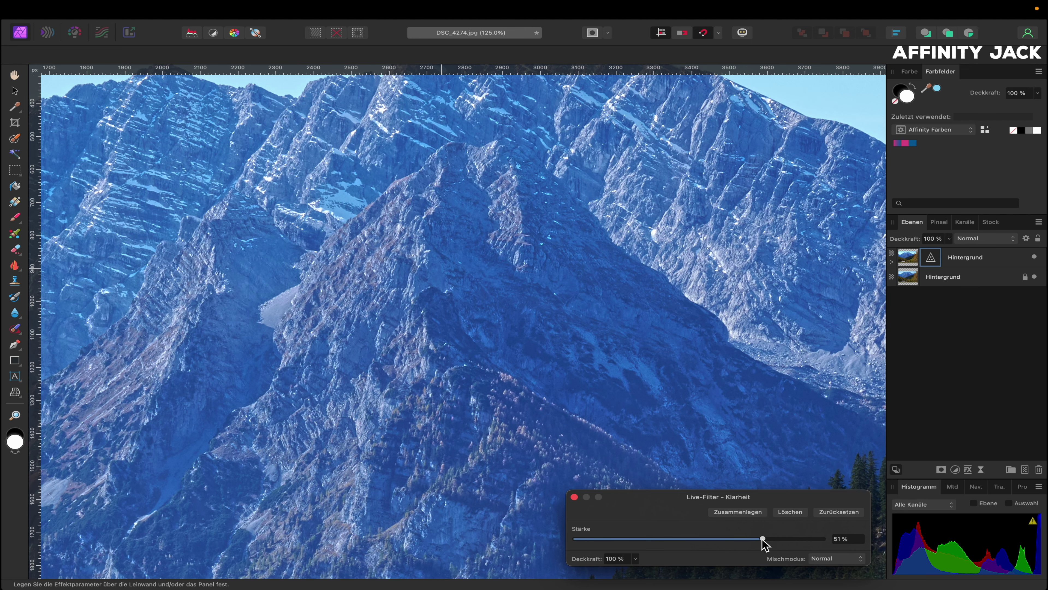
click(574, 496)
key(super+0)
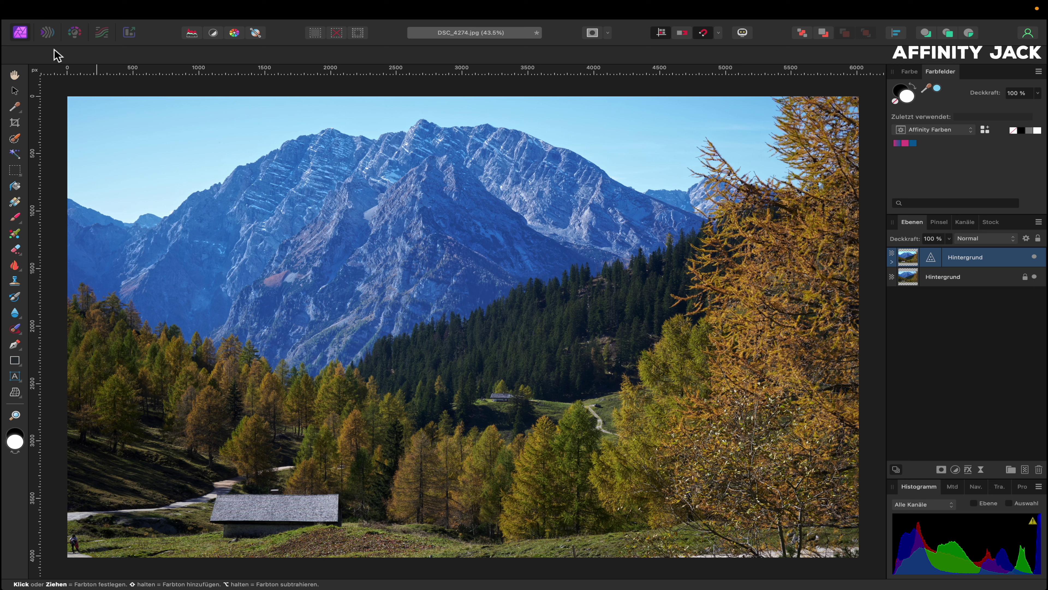
- Select the mountain range with the Selection Brush and add an HSL adjustment masked to that selection
click(14, 139)
mouse_move(116, 241)
mouse_down()
mouse_move(208, 245)
mouse_move(326, 180)
mouse_move(557, 191)
mouse_move(582, 202)
mouse_move(179, 288)
mouse_move(364, 321)
mouse_move(422, 288)
mouse_move(714, 204)
mouse_up()
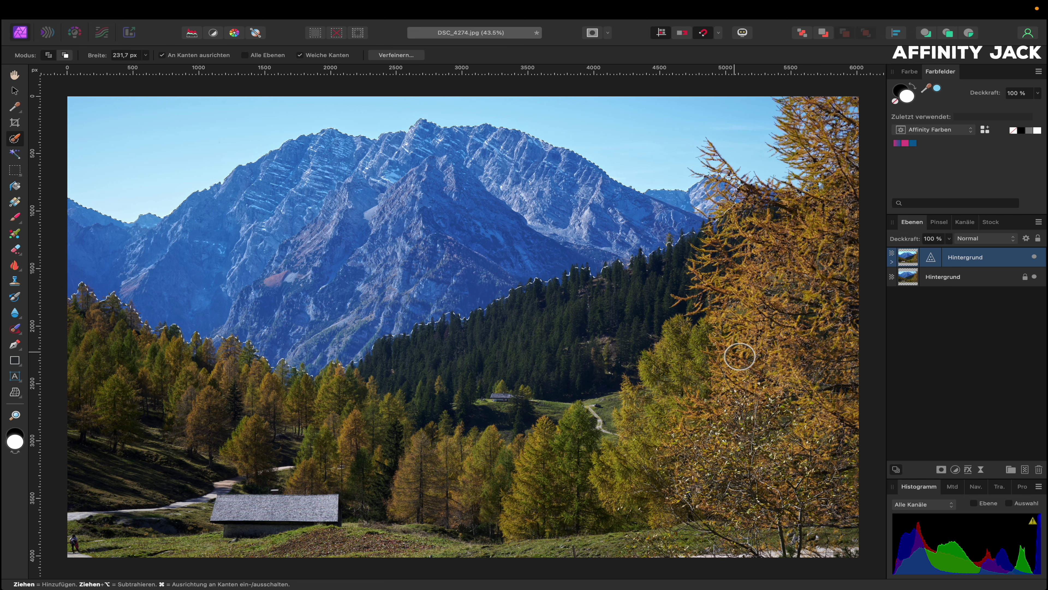
click(956, 469)
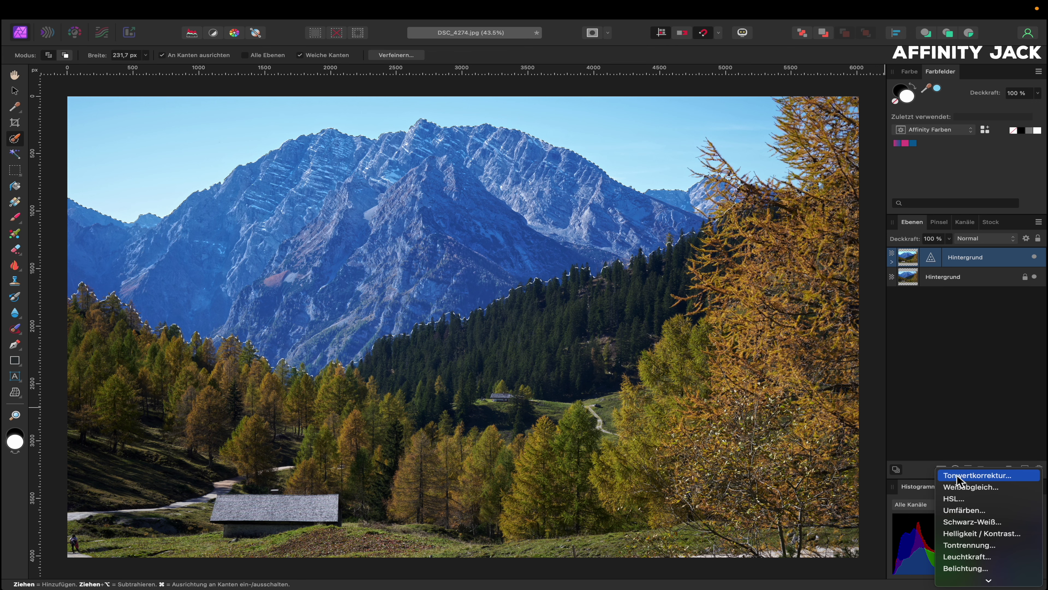
click(953, 498)
- Retarget the HSL adjustment's blue range by sampling the blue tone on the mountain
click(742, 348)
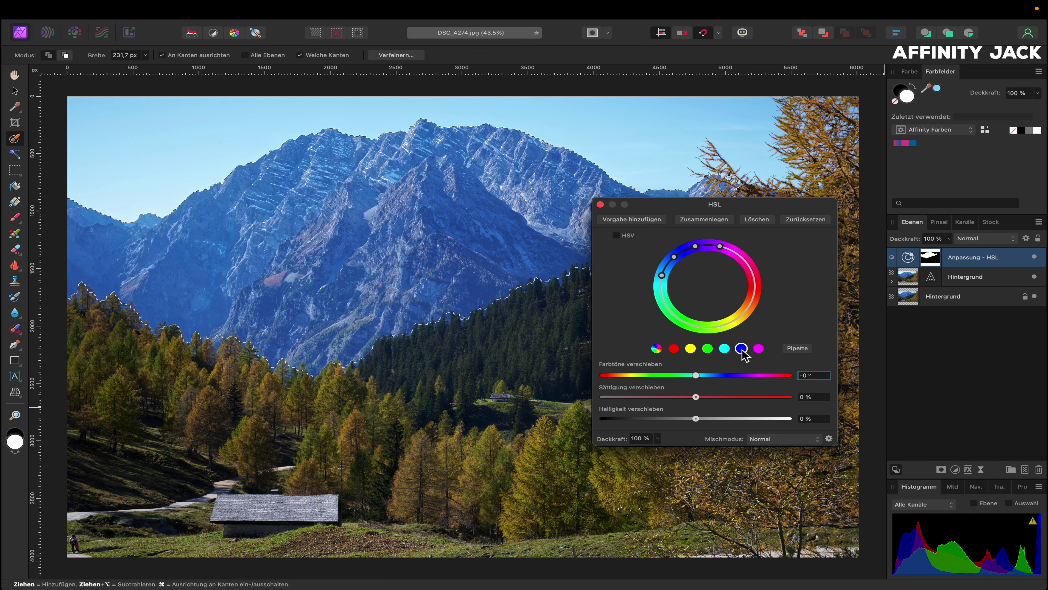
click(798, 349)
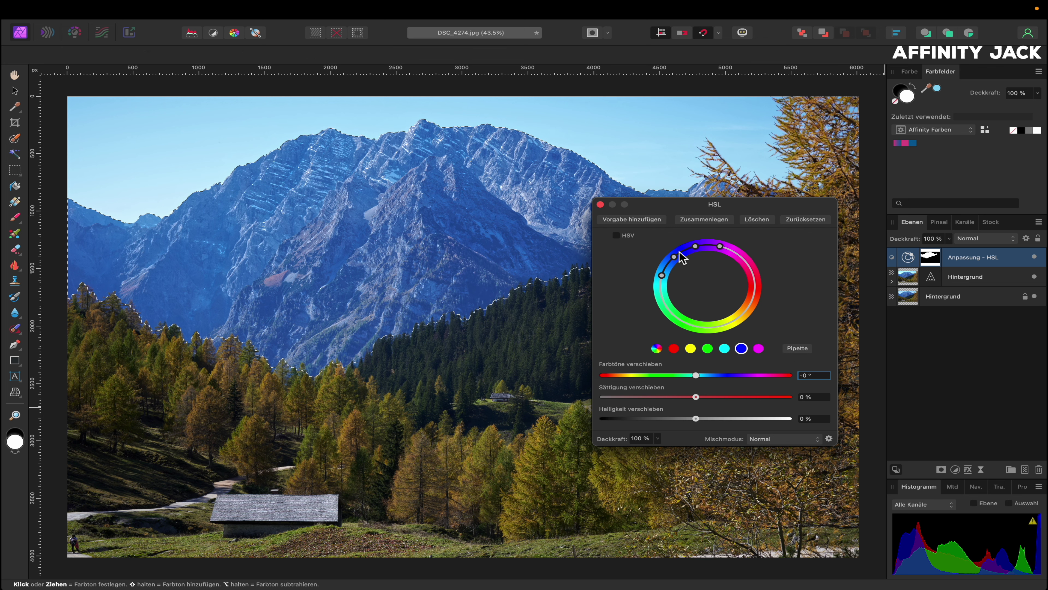
click(481, 216)
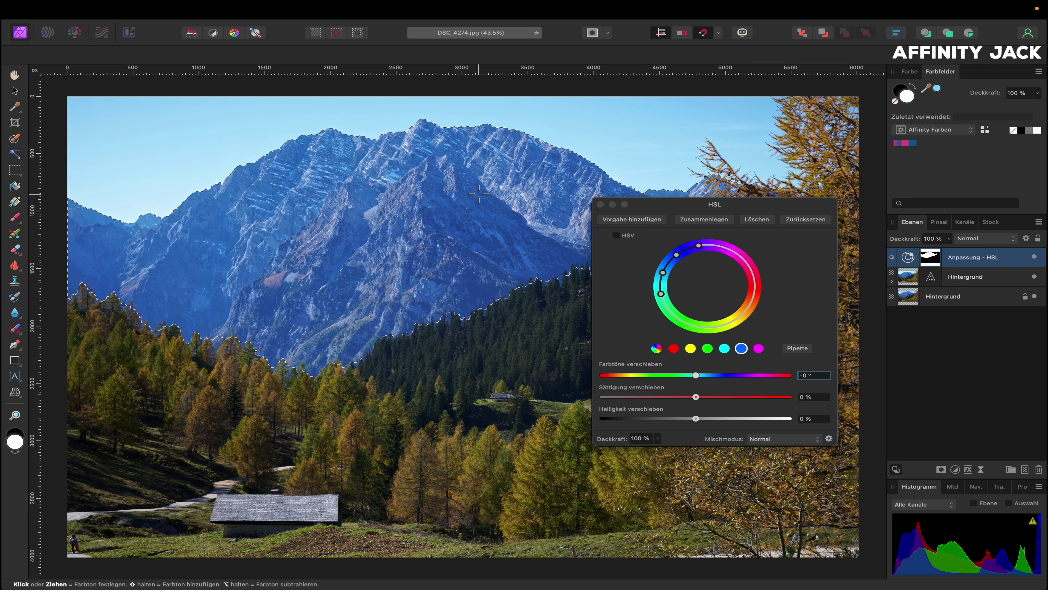
- Lower the saturation of the sampled blue range to -16 % and deselect the mountain range
mouse_move(696, 398)
mouse_down()
mouse_move(613, 398)
mouse_move(695, 398)
mouse_move(677, 397)
mouse_move(684, 392)
mouse_up()
click(683, 391)
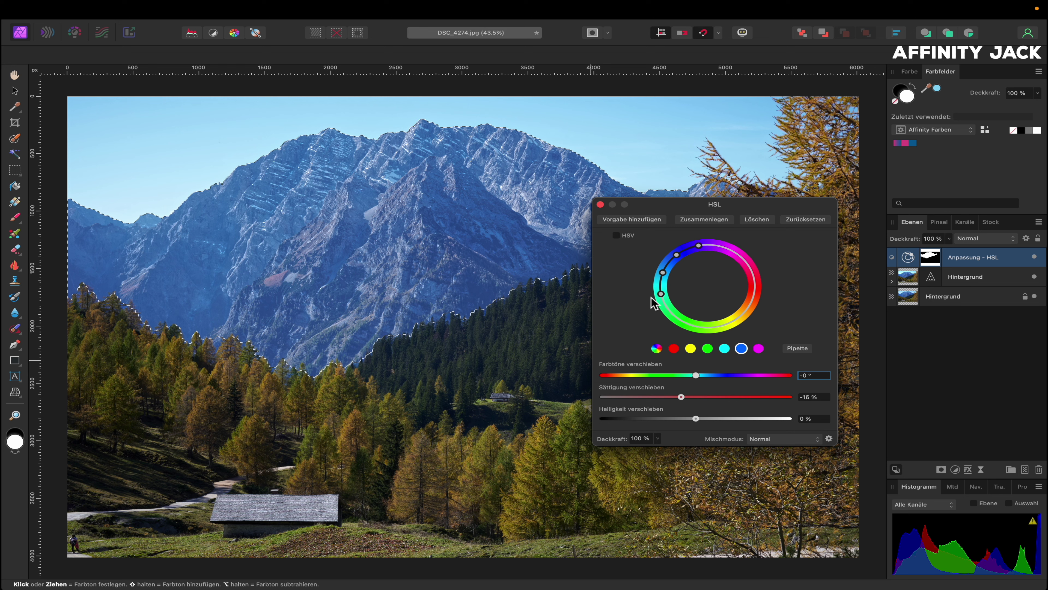
click(600, 204)
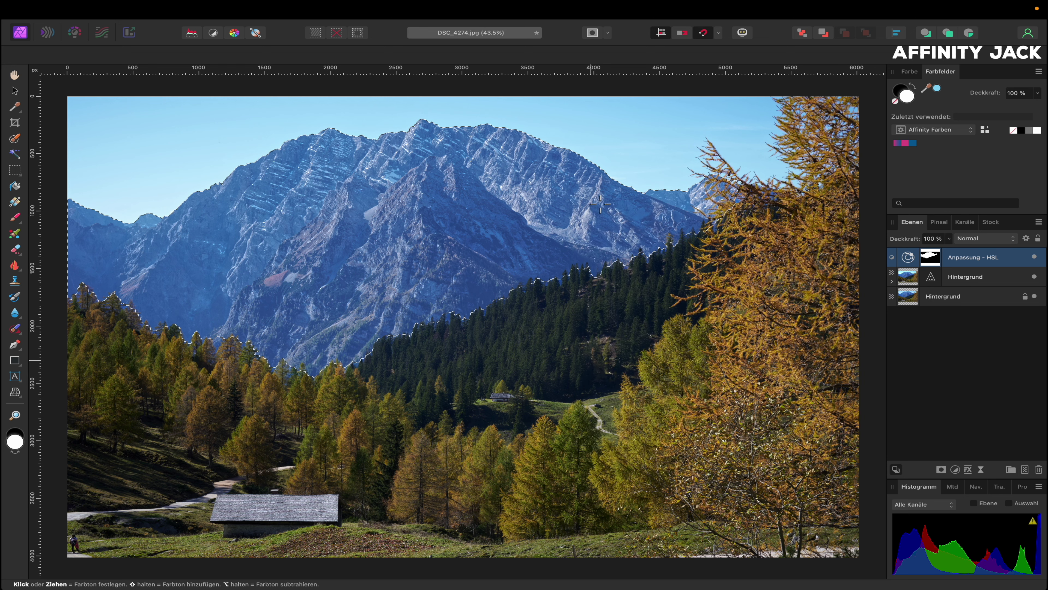
key(super+d)
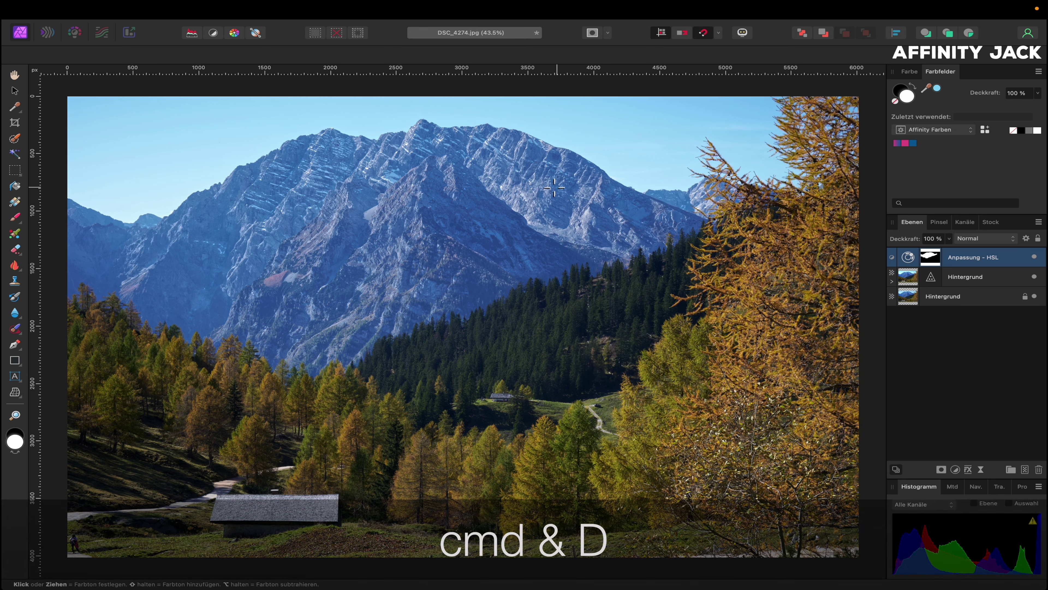
click(15, 74)
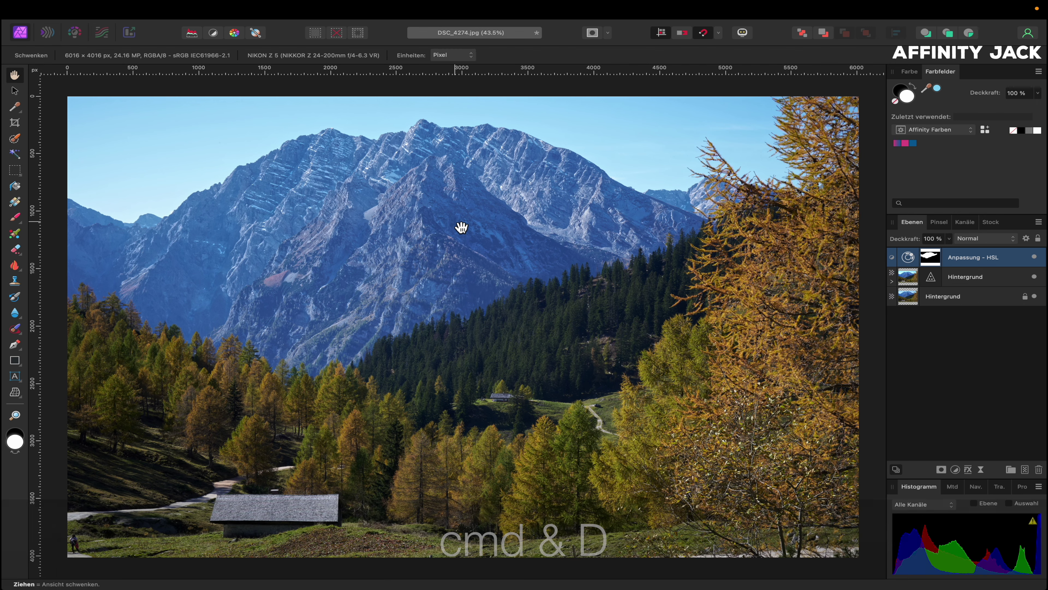
- Add a Rauschen entfernen live filter to the duplicated Hintergrund layer with Luminanz at 14 %
scroll(466, 242, up, 5)
scroll(463, 240, up, 3)
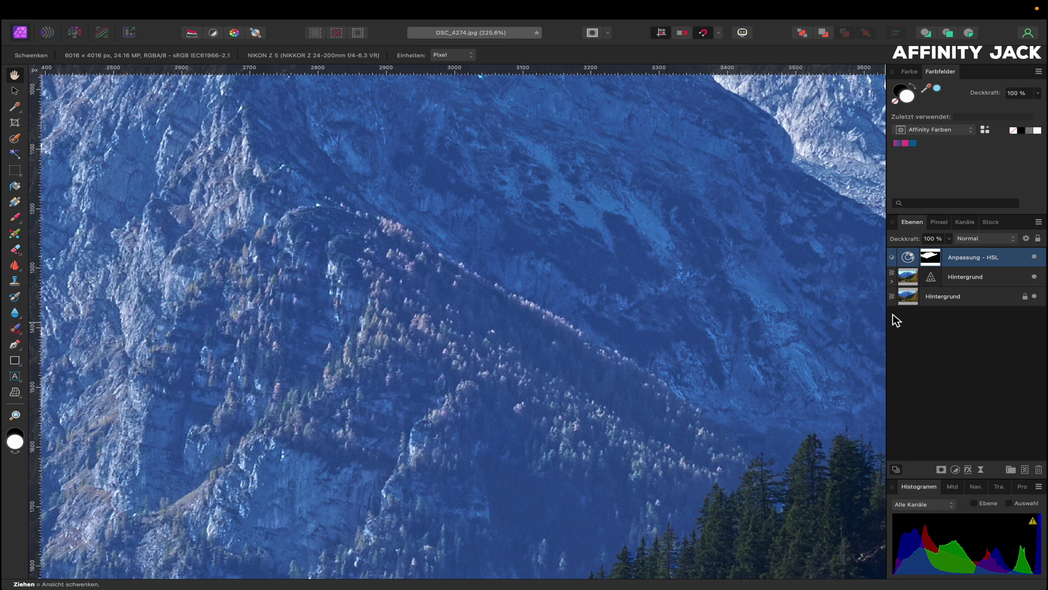
click(908, 284)
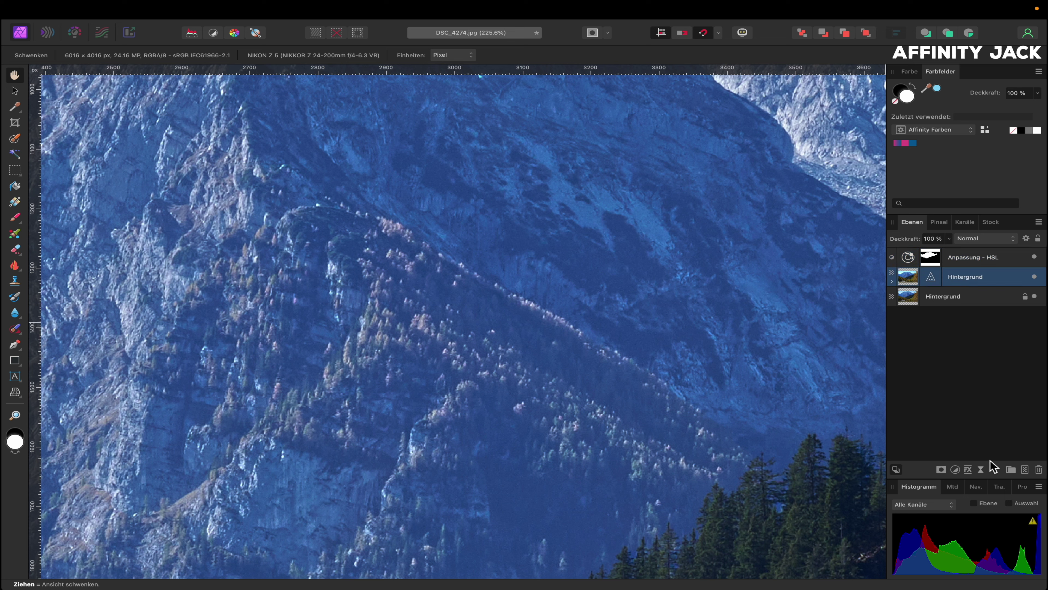
click(982, 470)
scroll(985, 474, down, 5)
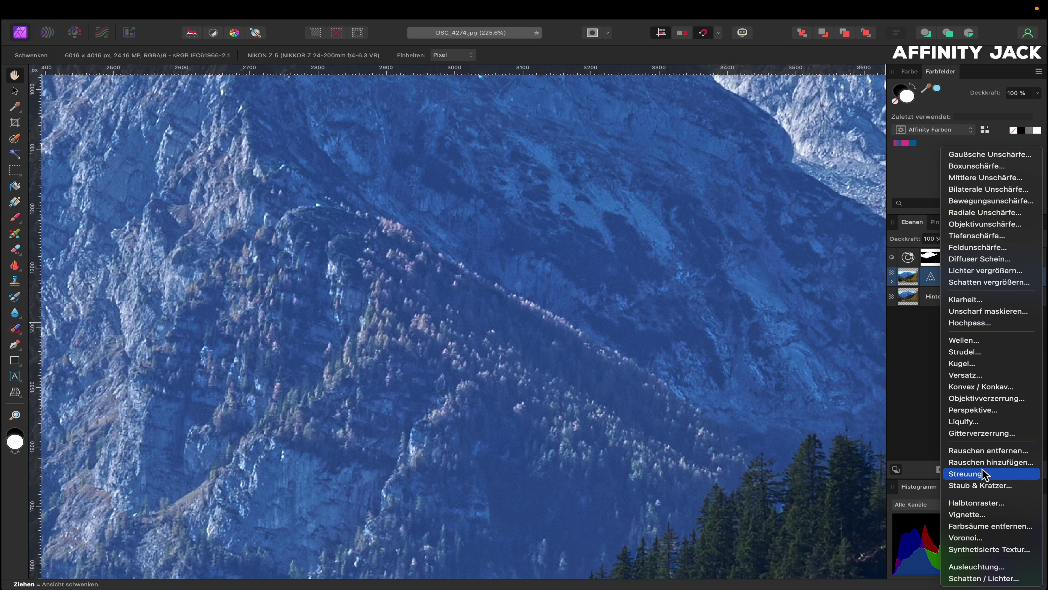
click(985, 451)
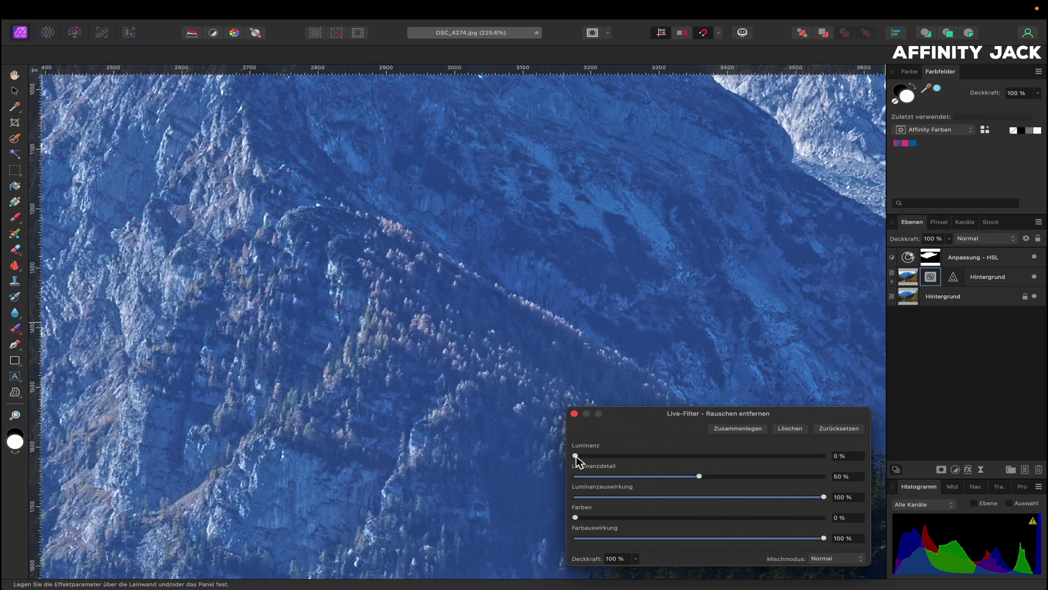
drag(575, 457, 609, 457)
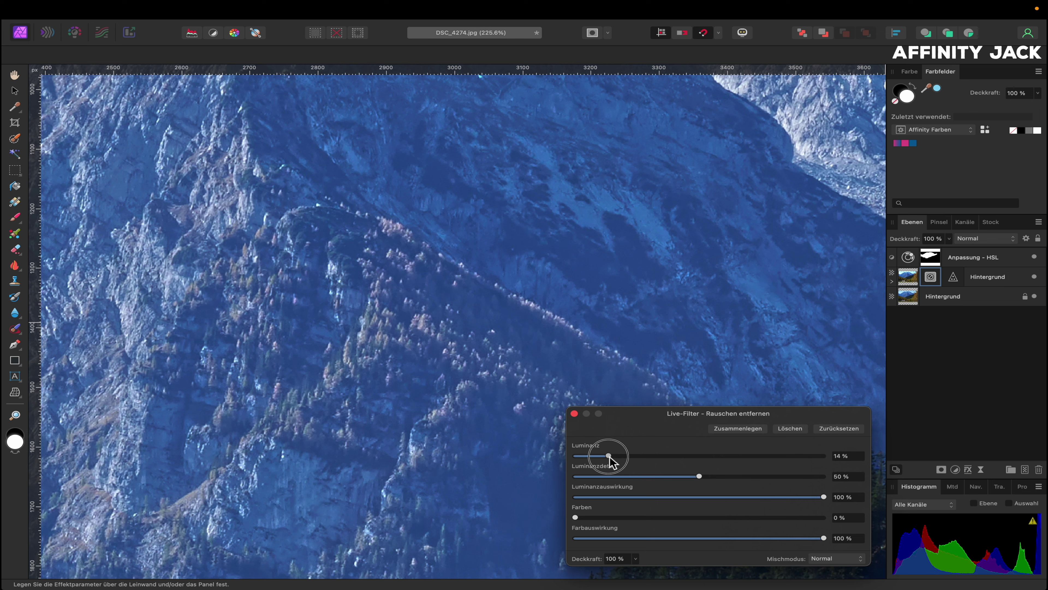
click(574, 413)
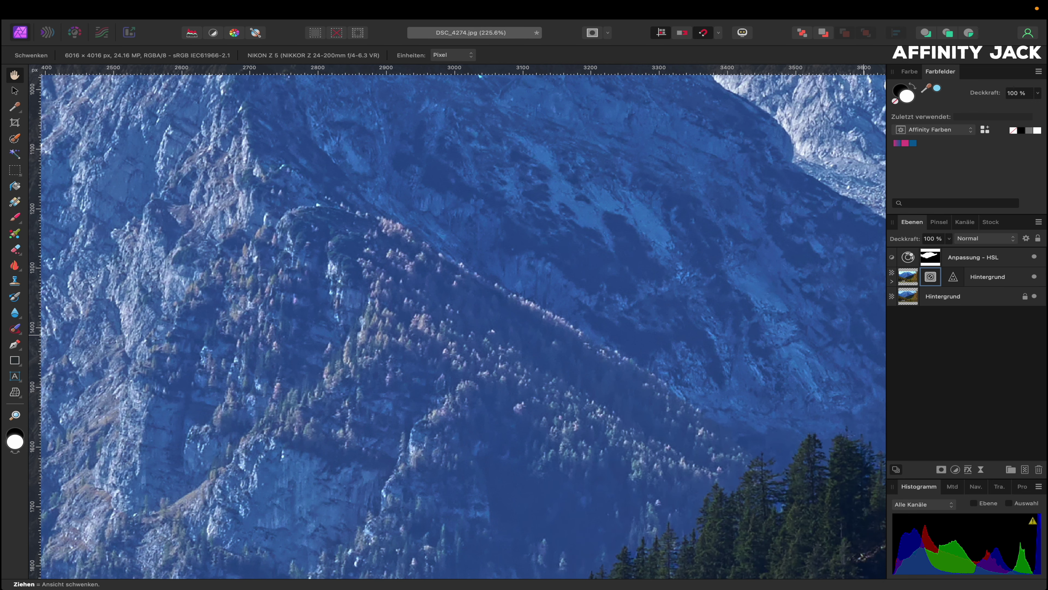
- Expand the duplicated Hintergrund layer and compare the mountain with the Klarheit filter and HSL adjustment off and on
click(892, 281)
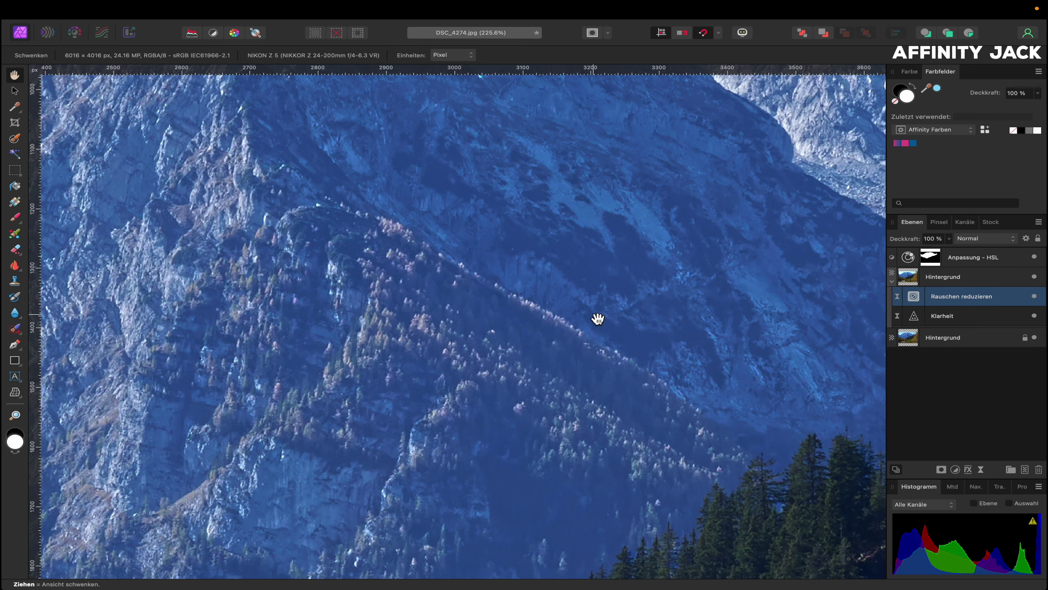
scroll(597, 318, up, 5)
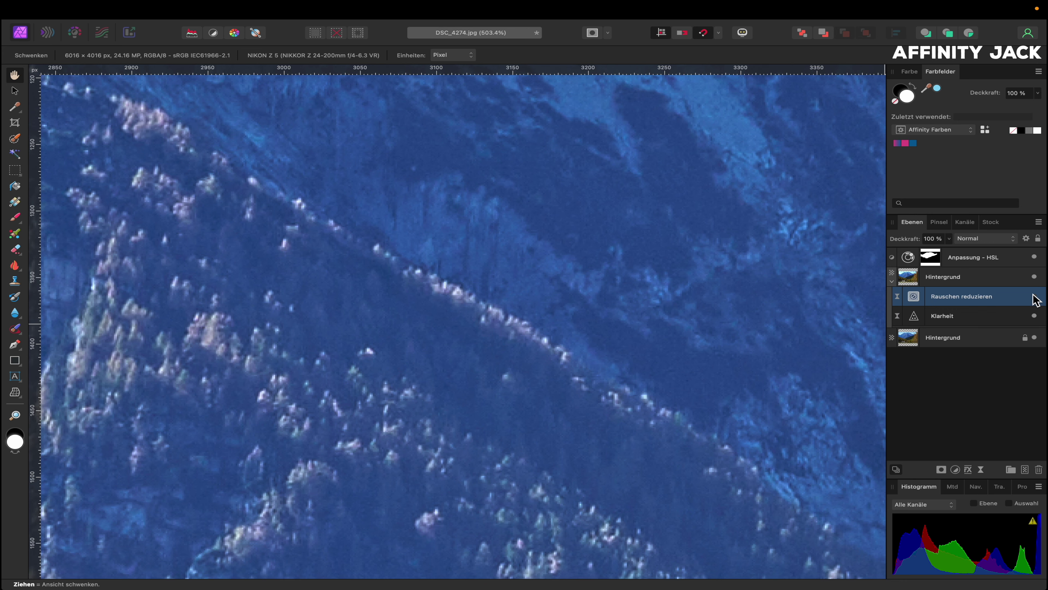
click(1035, 317)
click(1035, 316)
click(1034, 257)
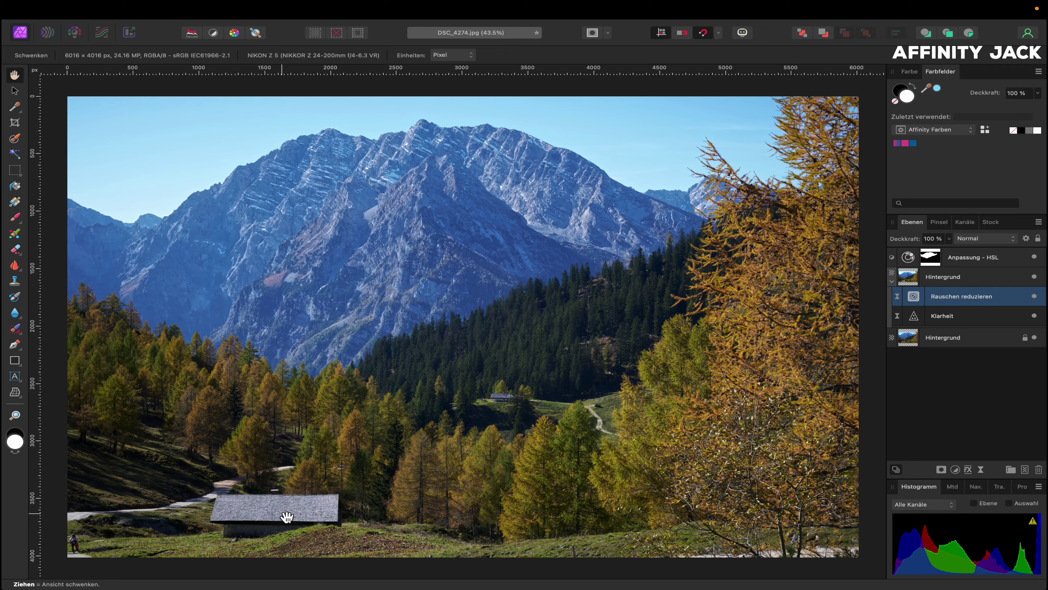
scroll(287, 516, up, 10)
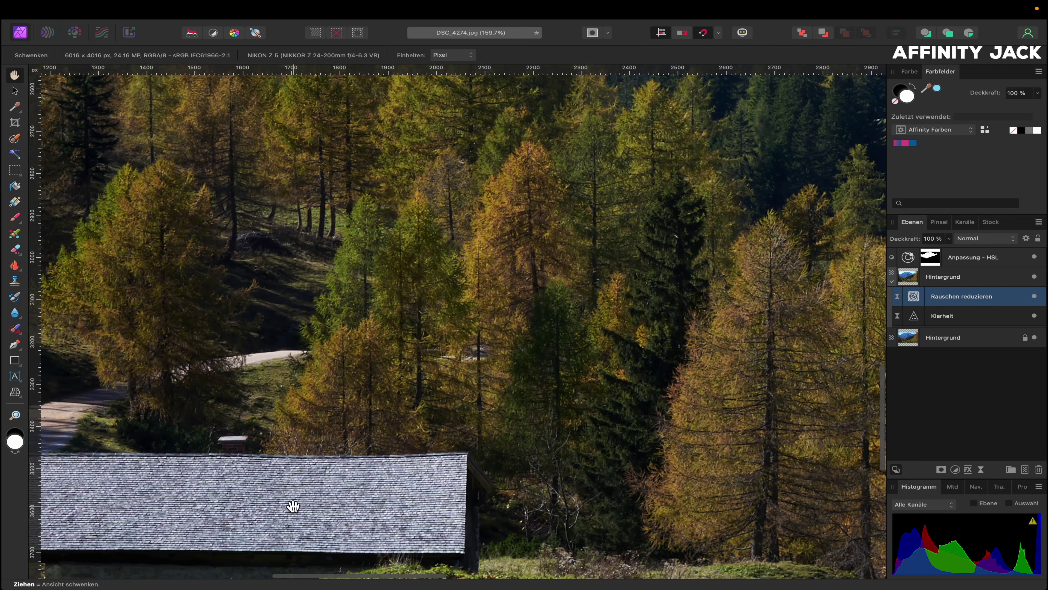
scroll(292, 506, down, 2)
scroll(293, 506, left, 2)
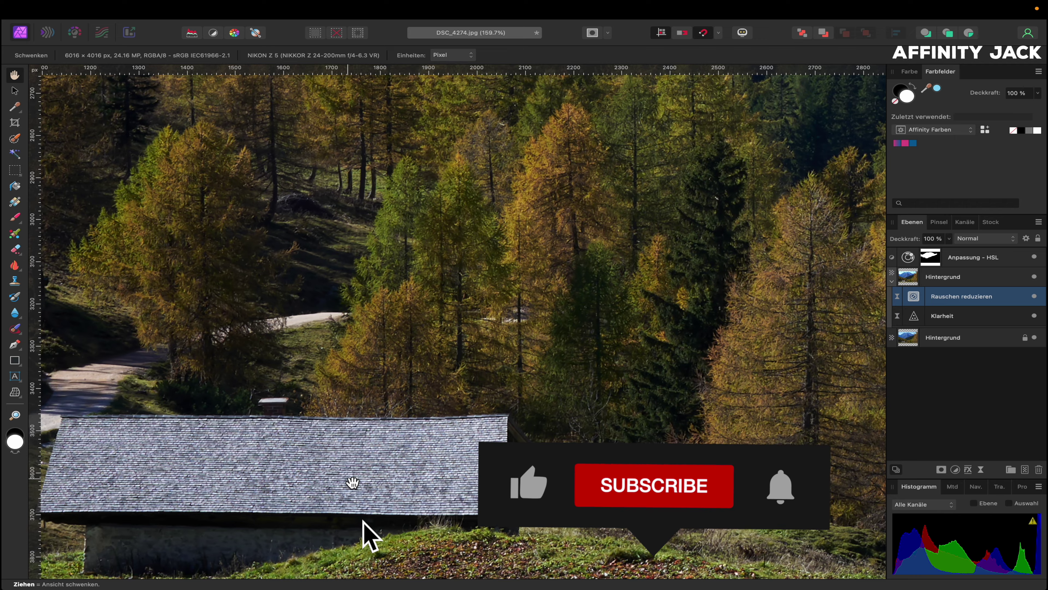
scroll(347, 478, down, 10)
scroll(347, 478, down, 3)
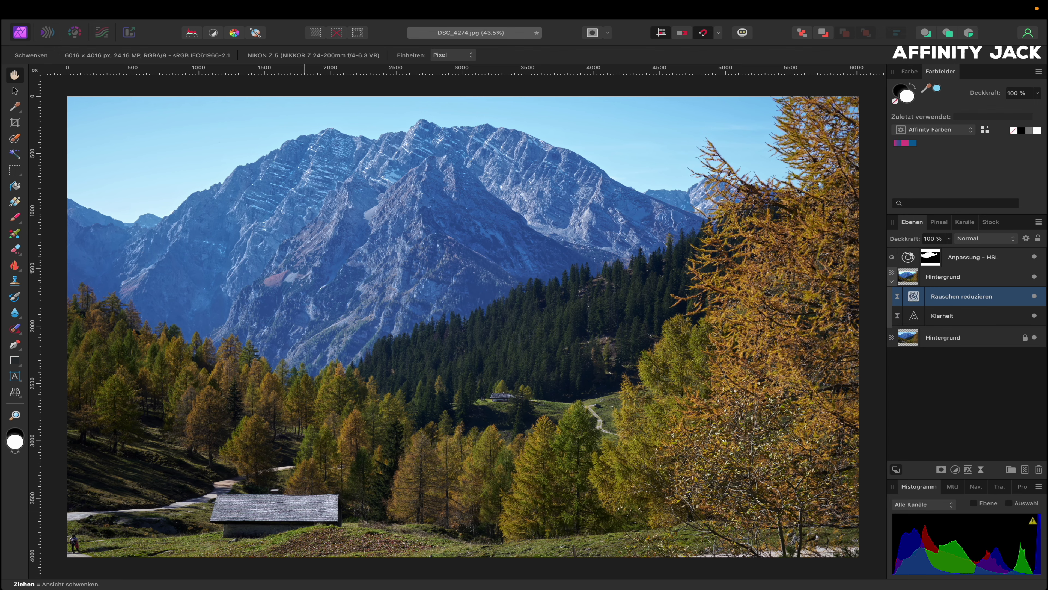
- Add a Gradationskurven adjustment directly above the duplicated Hintergrund layer
scroll(309, 515, up, 5)
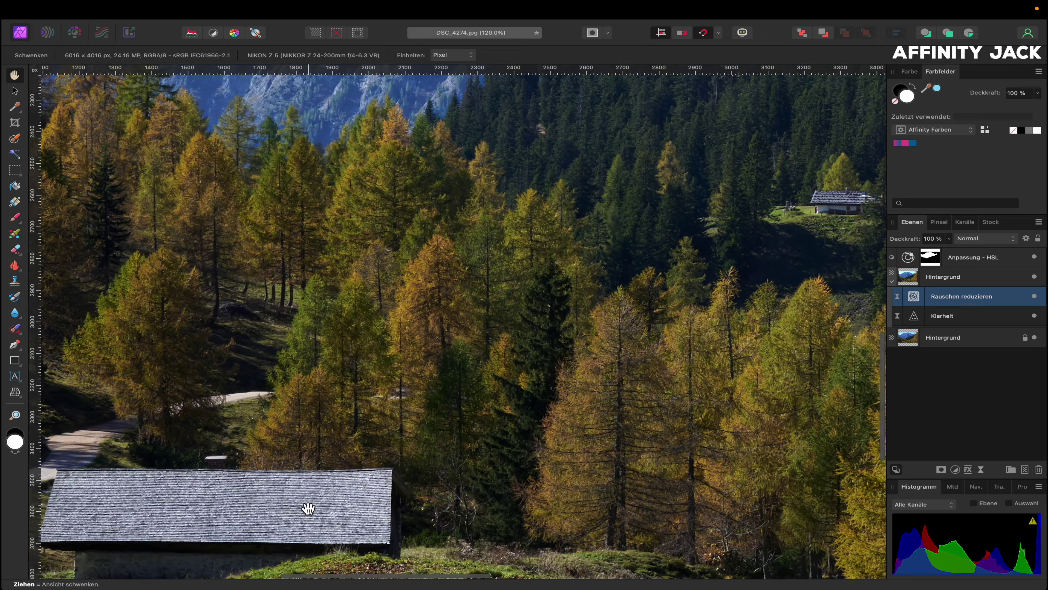
scroll(308, 508, down, 3)
scroll(308, 509, left, 3)
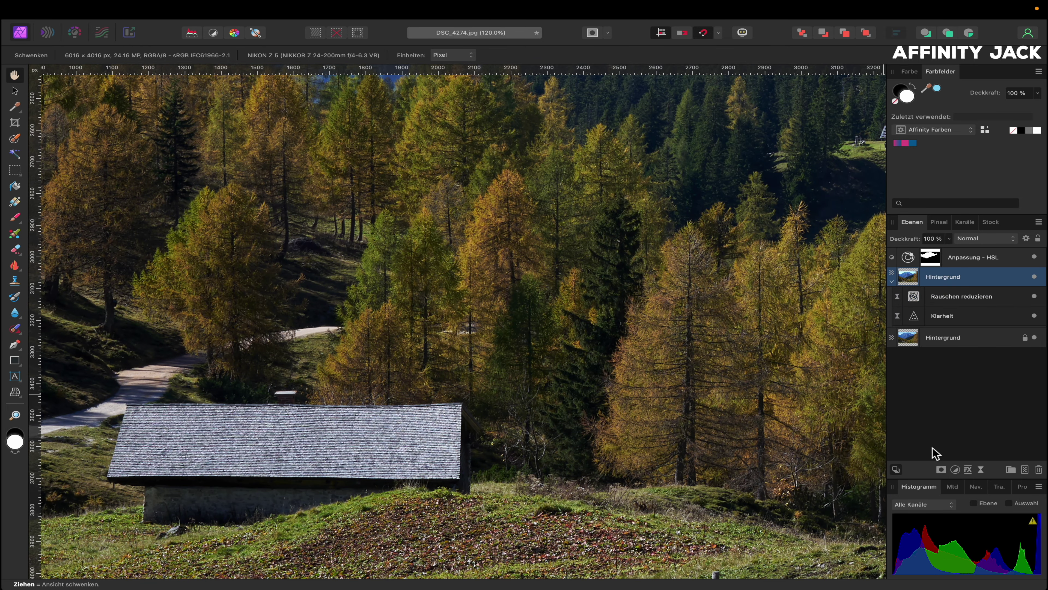
click(955, 470)
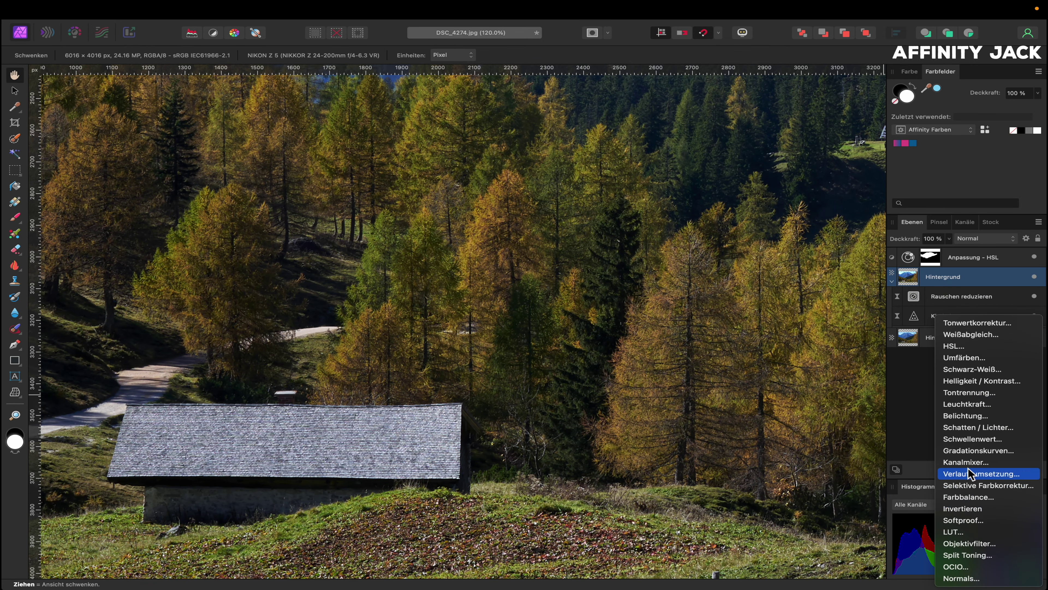
click(970, 450)
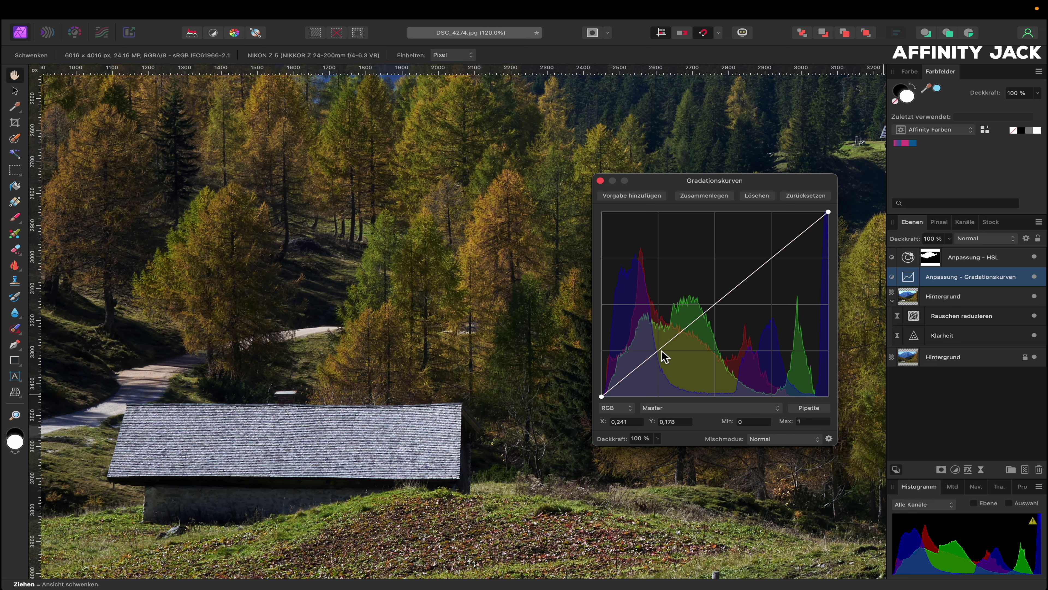
- Anchor the Master curve near its midpoint and lower the highlights, with points at X 0,75 / Y 0,677 and X 1 / Y 0,748
click(716, 306)
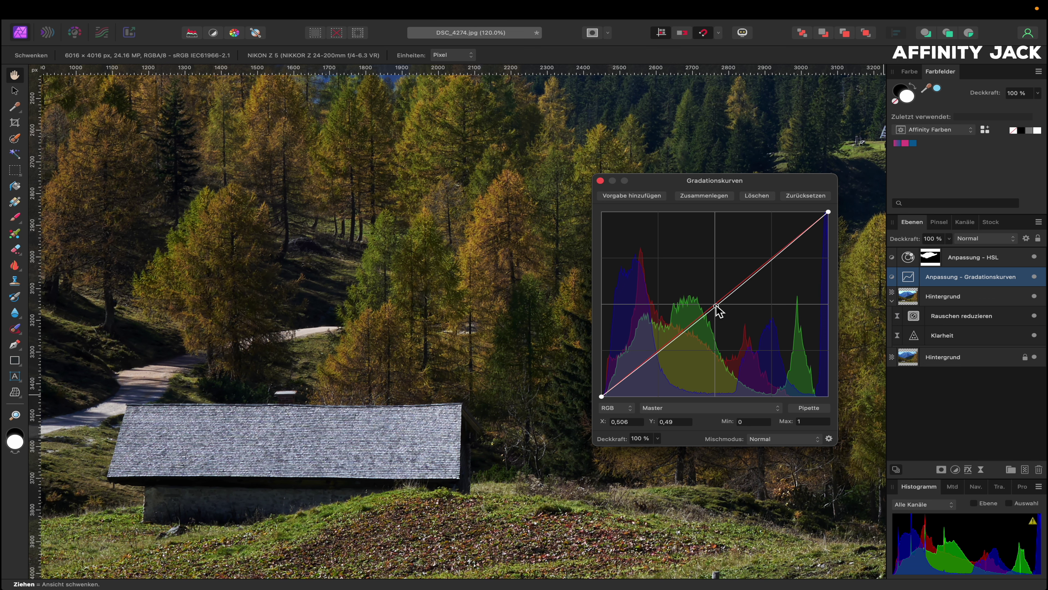
click(775, 261)
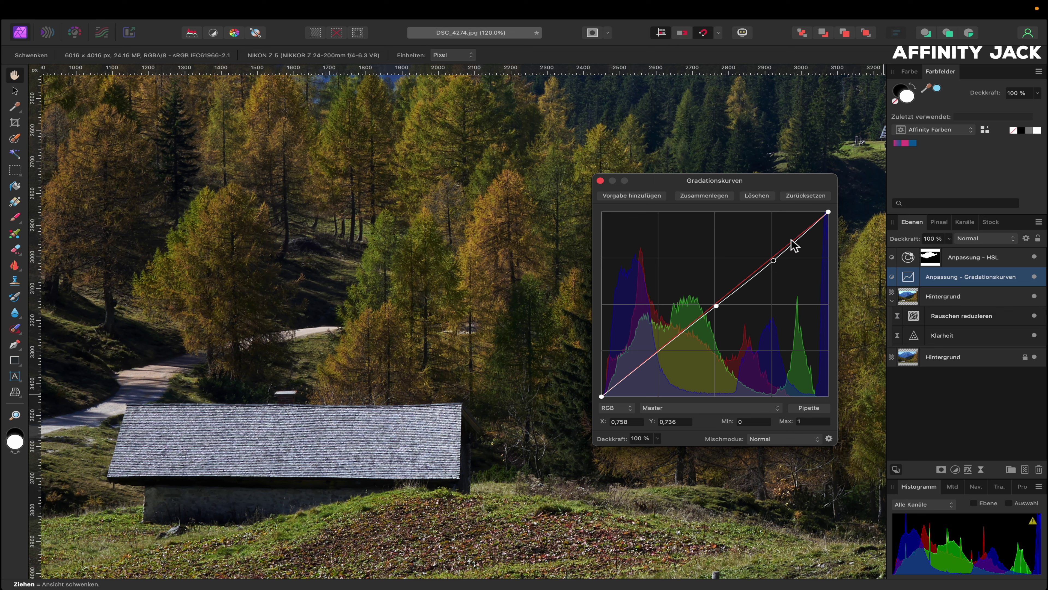
click(827, 213)
drag(828, 213, 772, 271)
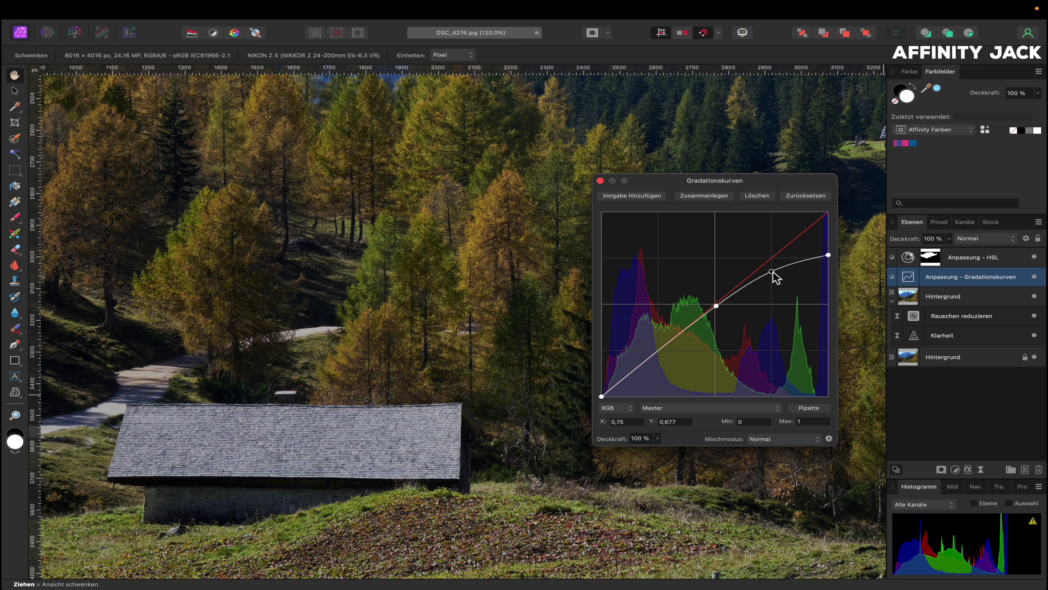
drag(829, 256, 829, 260)
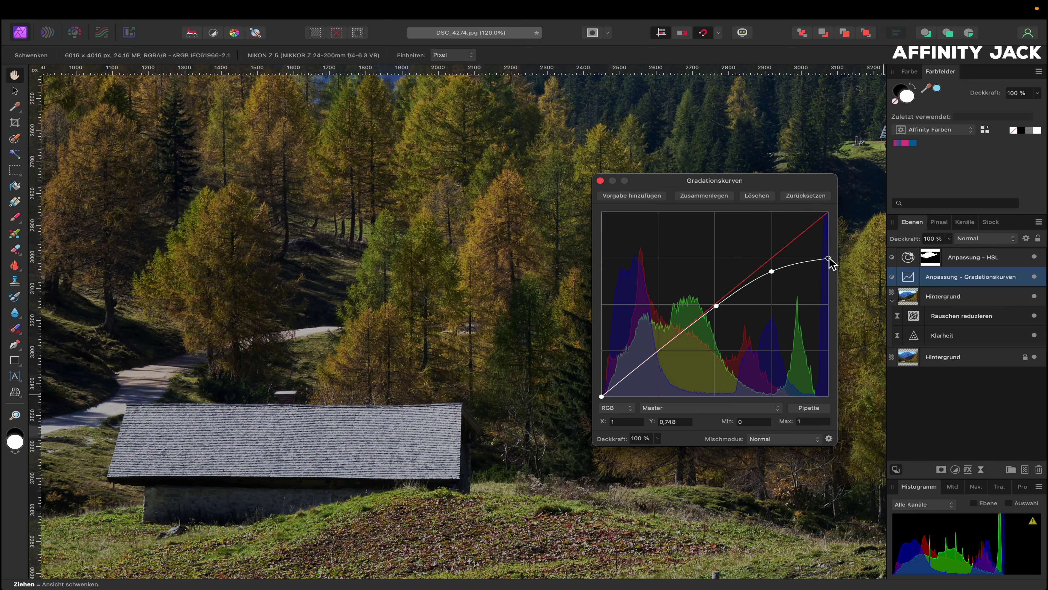
click(600, 180)
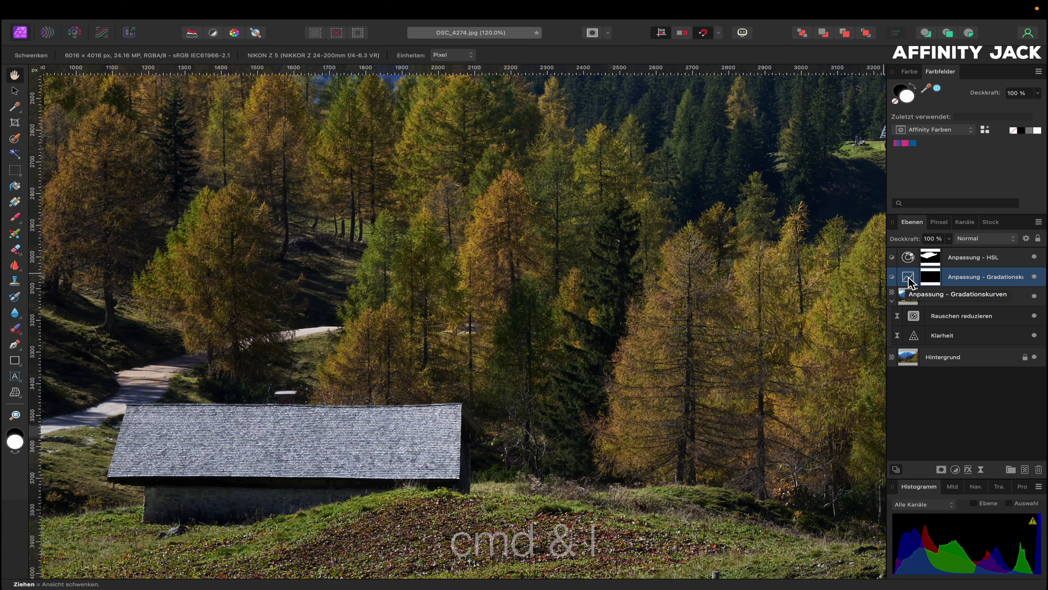
- Invert the curves adjustment's mask and paint the barn roof in white with a 162,5 px brush at 73 % hardness
key(super+i)
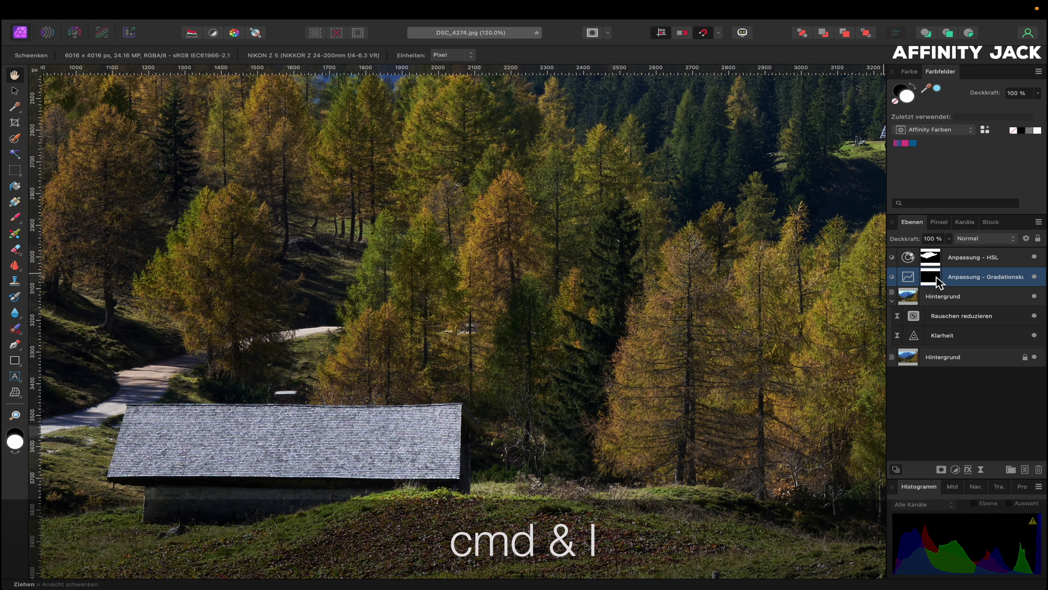
key(b)
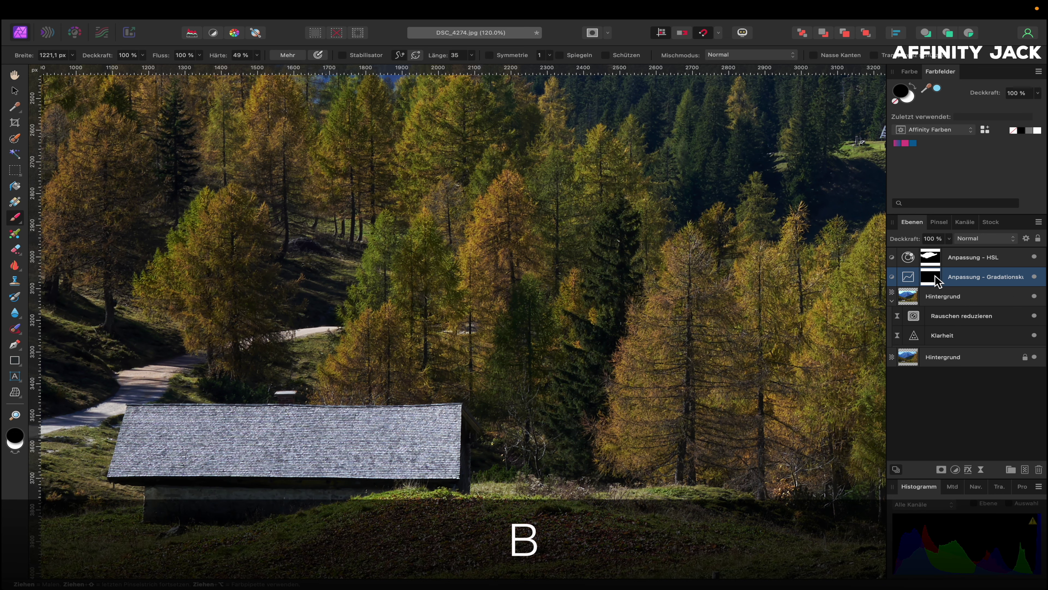
key(x)
mouse_move(380, 425)
mouse_down()
mouse_move(412, 425)
mouse_move(314, 426)
mouse_up()
mouse_move(149, 398)
mouse_down()
mouse_move(156, 470)
mouse_move(99, 455)
mouse_up()
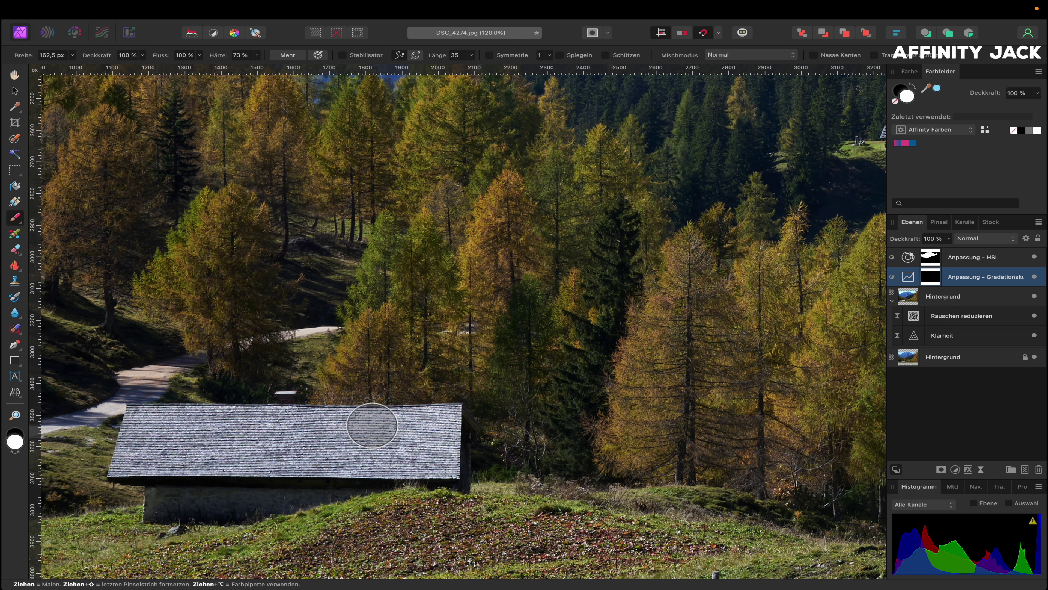
drag(441, 424, 149, 422)
drag(119, 459, 453, 458)
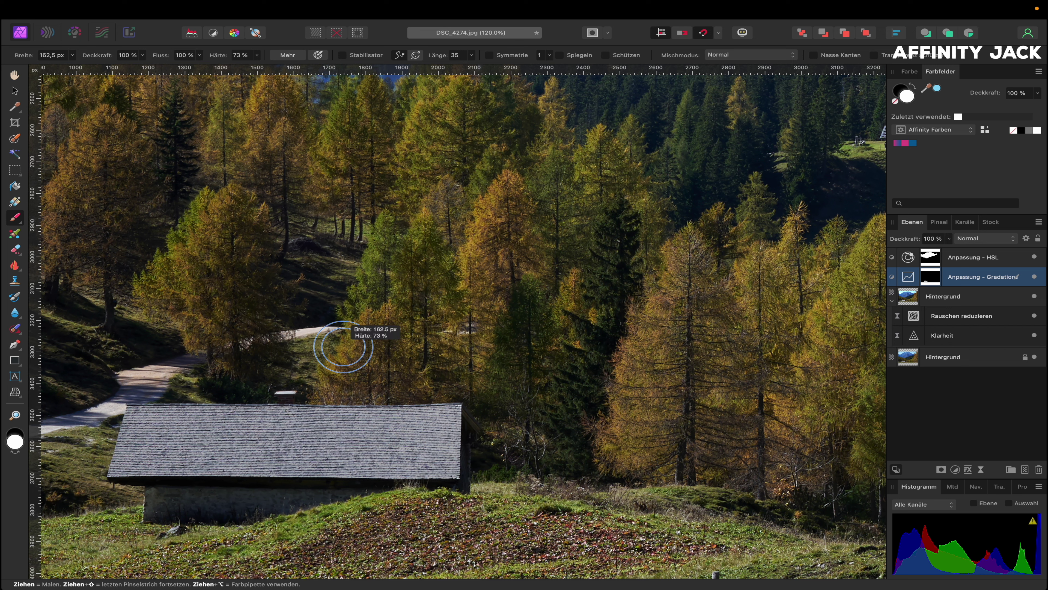
- Paint the path behind the barn into the curves mask with an 83,3 px brush, and check the photo with the adjustment toggled
key(bracketleft)
key(bracketleft)
key(bracketleft)
key(bracketleft)
key(bracketleft)
key(bracketleft)
drag(344, 336, 303, 340)
drag(173, 372, 113, 414)
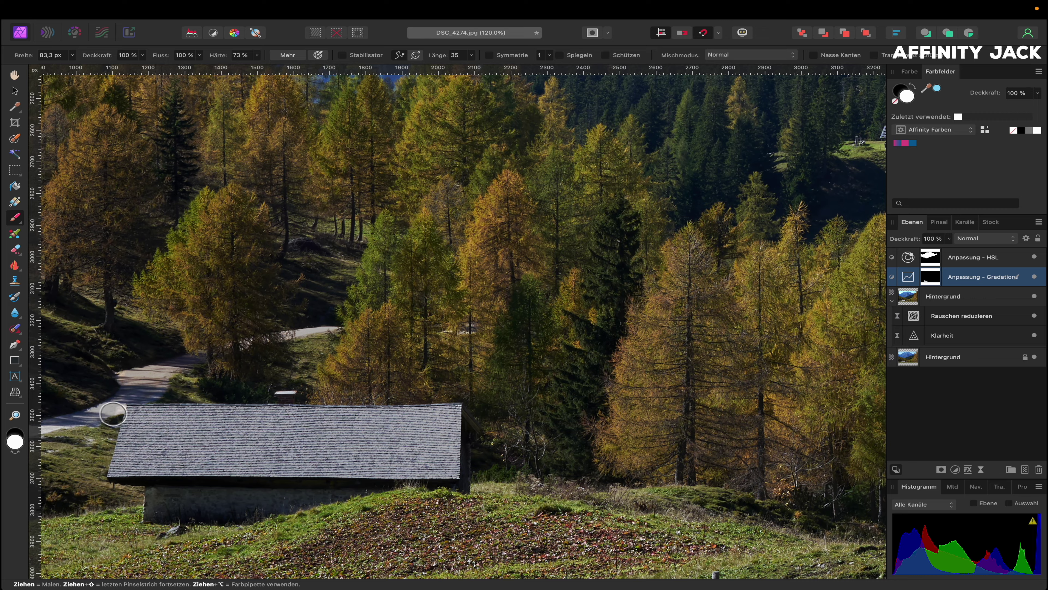
scroll(113, 414, left, 10)
scroll(113, 414, down, 5)
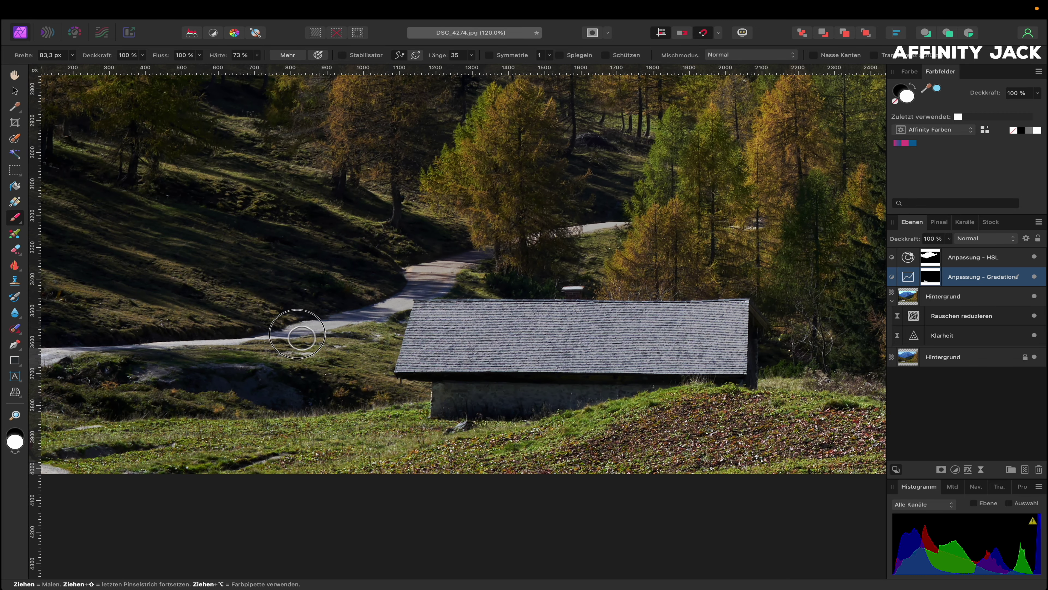
scroll(161, 344, left, 10)
scroll(162, 344, down, 2)
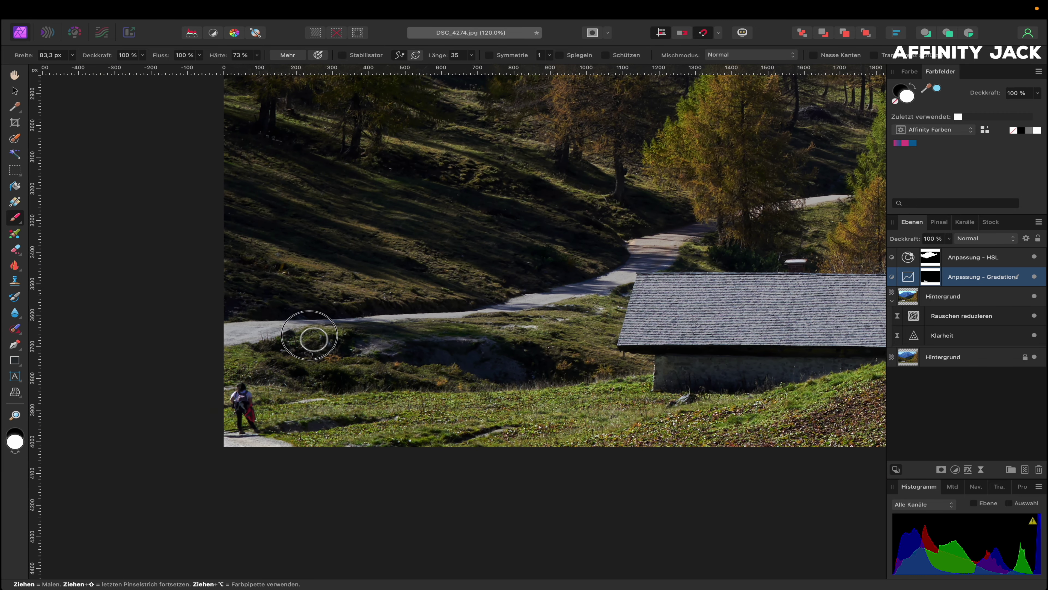
key(super+0)
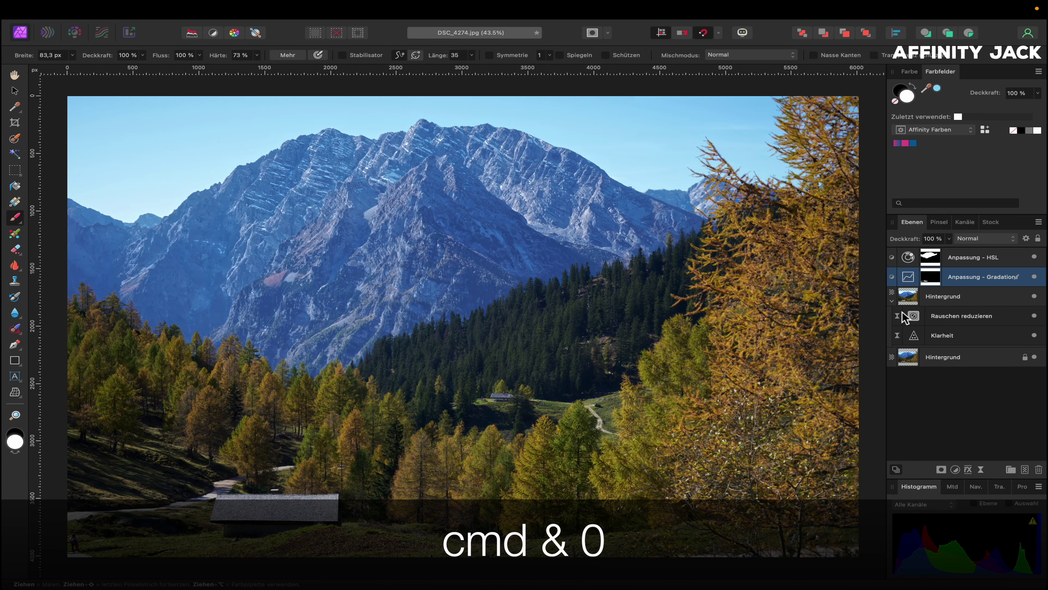
click(1034, 276)
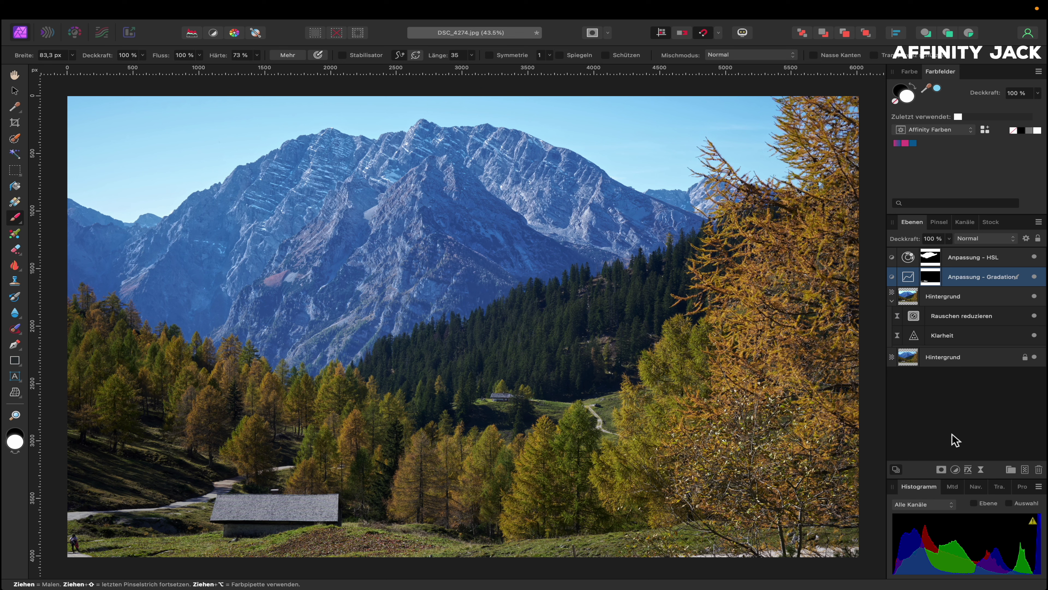
- Add a second Gradationskurven adjustment with control points at the quarter, middle and three-quarter positions of the Master curve
click(956, 469)
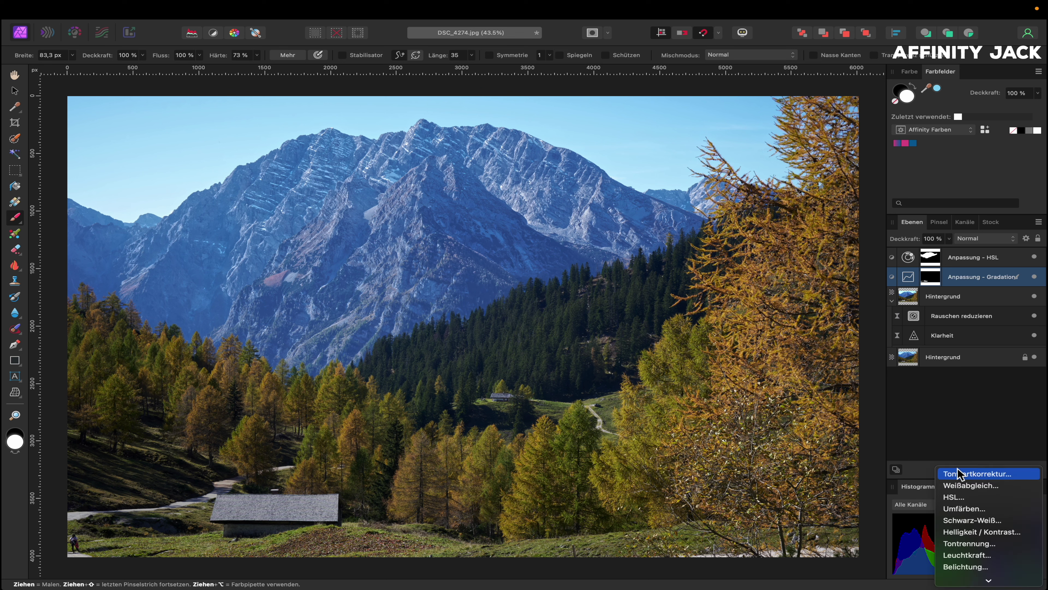
scroll(962, 495, down, 3)
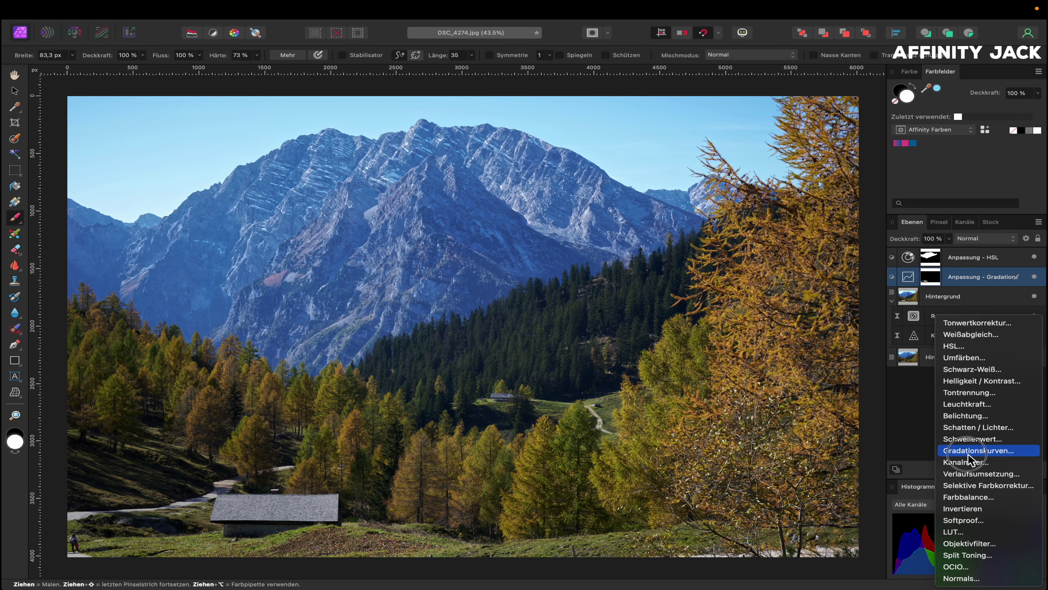
click(968, 452)
click(659, 349)
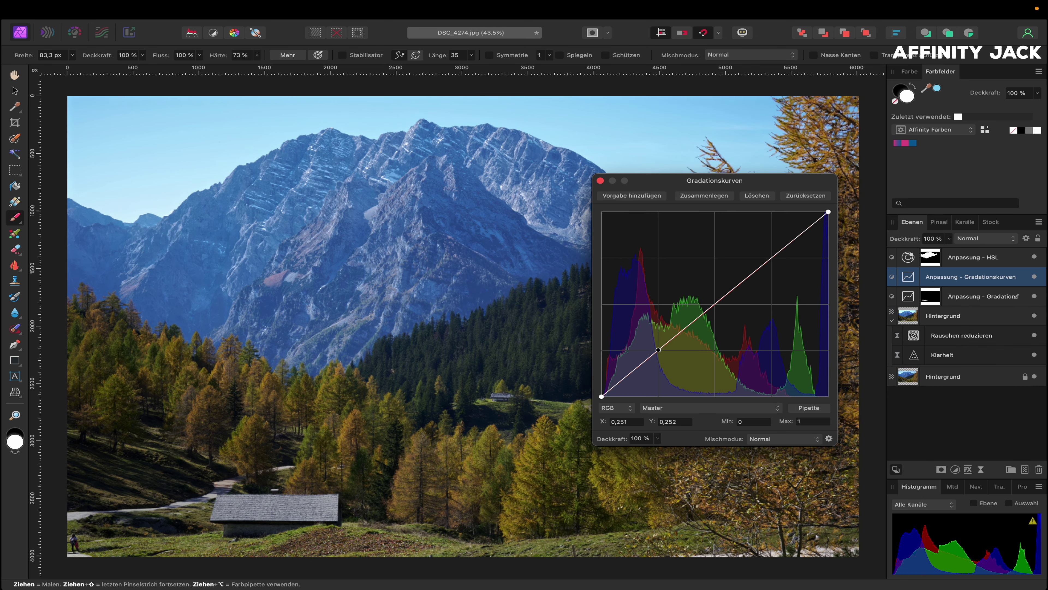
click(715, 304)
click(774, 257)
- Shape an S-curve by raising the midpoint, lifting the highlights to X 0,755 / Y 0,828 and lowering the shadows to X 0,248 / Y 0,208
drag(714, 303, 715, 288)
drag(774, 257, 773, 248)
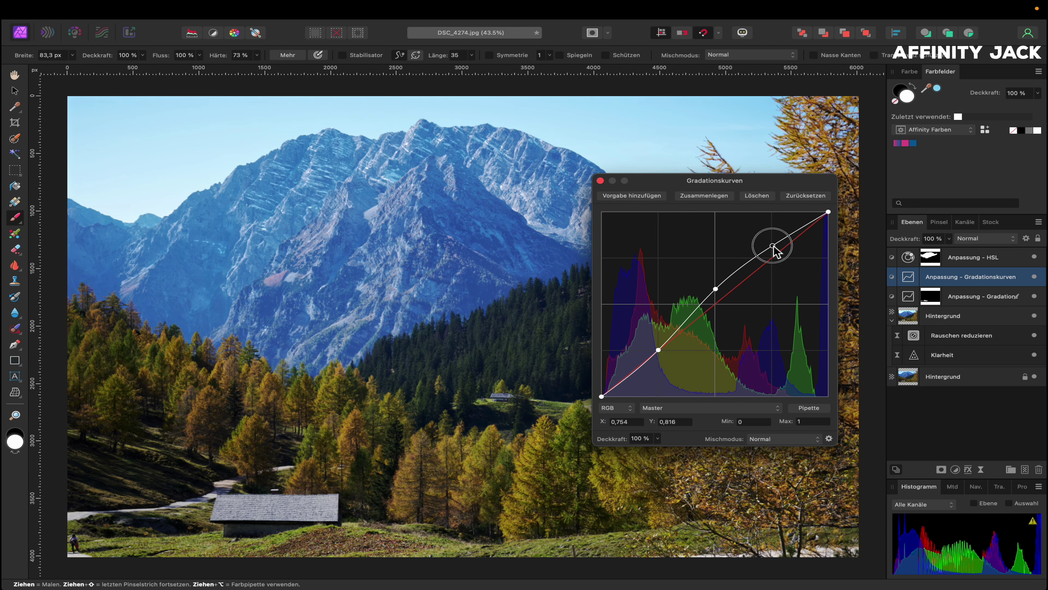
drag(773, 245, 775, 244)
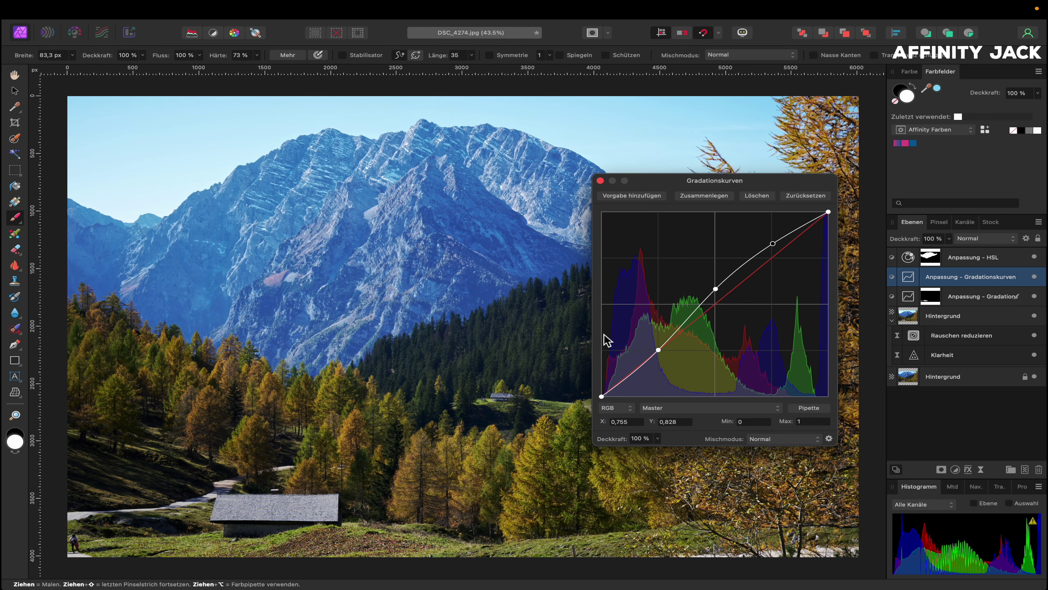
drag(659, 350, 658, 359)
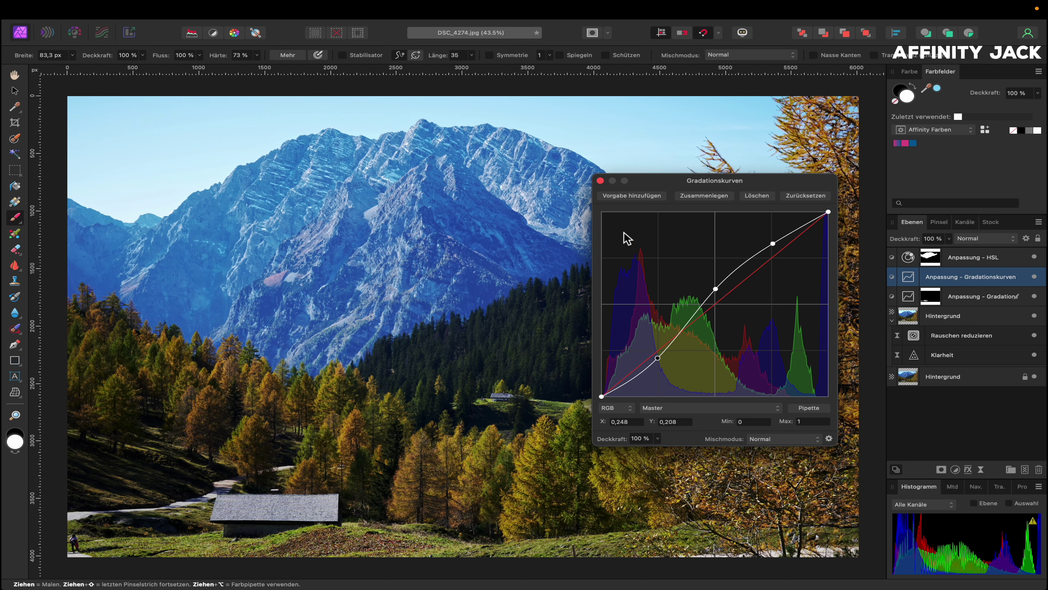
click(600, 180)
- Compare the photo with the unmasked Gradationskurven adjustment off and on
click(1034, 277)
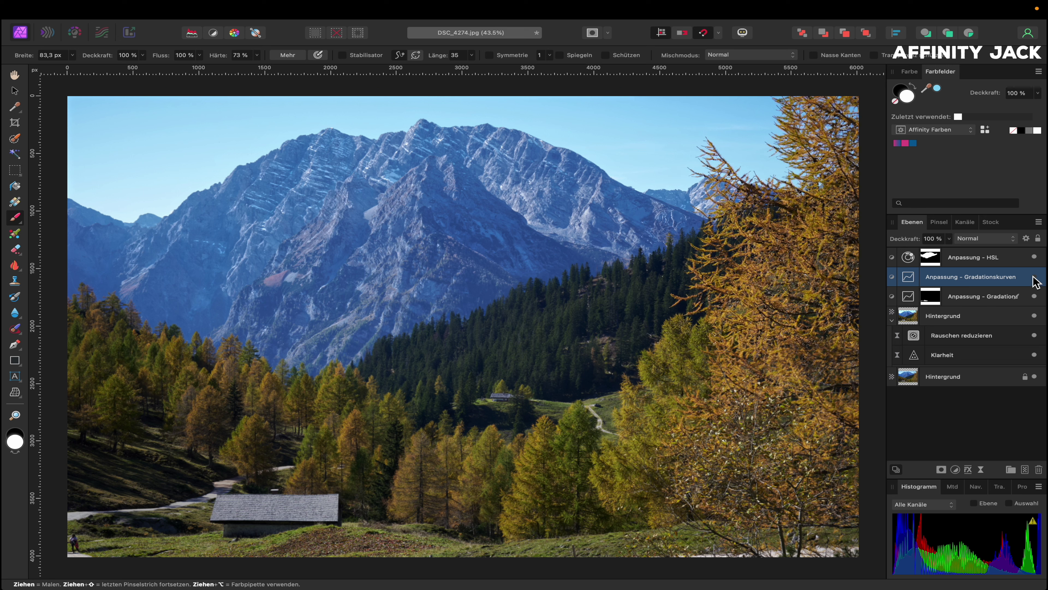
click(1035, 277)
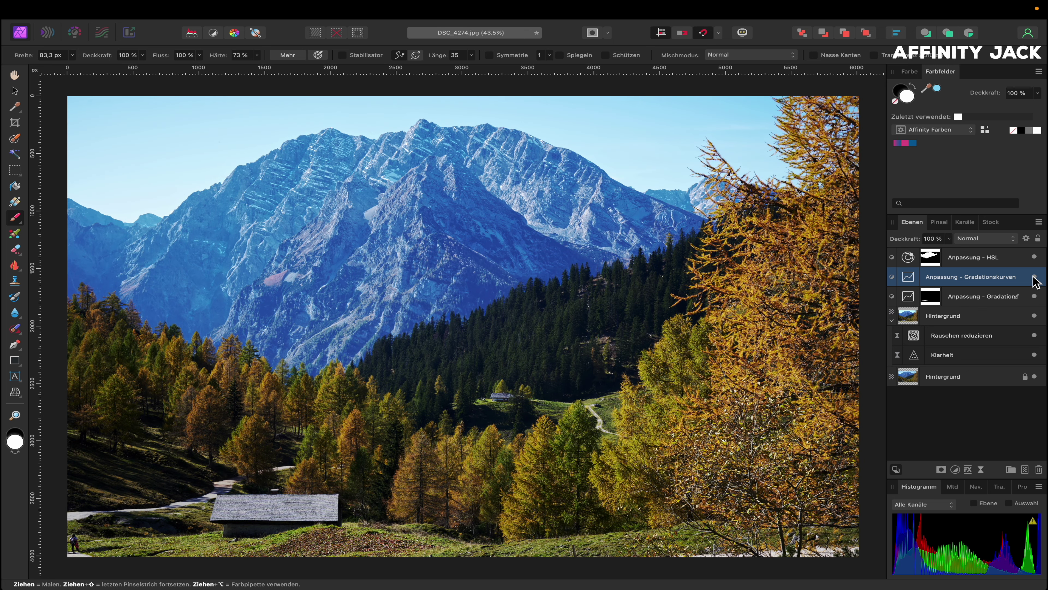
click(1034, 277)
- Add a Selektive Farbkorrektur adjustment and set the Rottöne to Zyan -100 %, Magenta -100 % and Gelb at its maximum
click(959, 473)
click(963, 487)
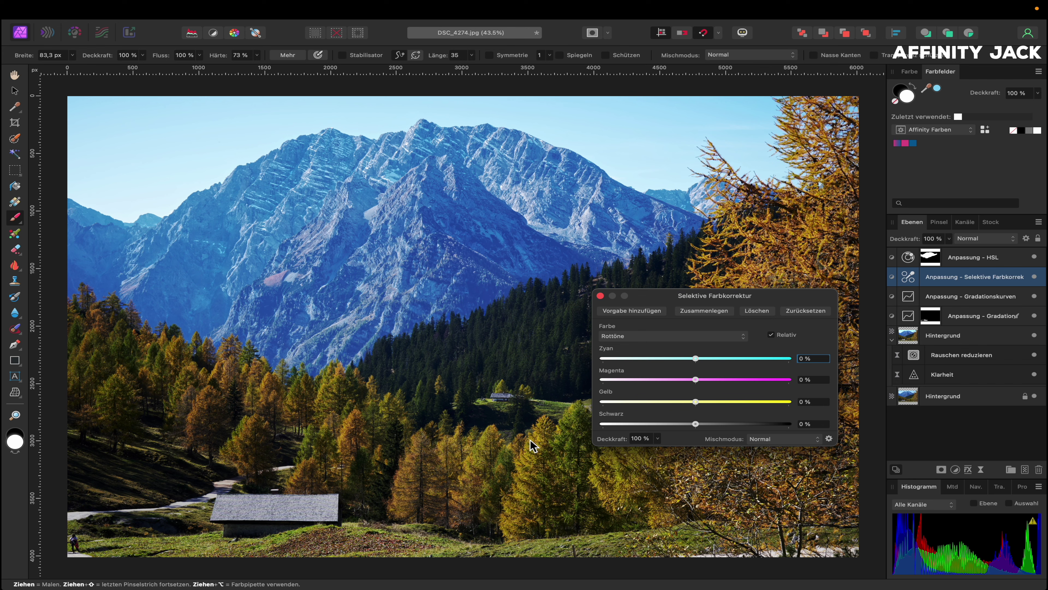
click(674, 338)
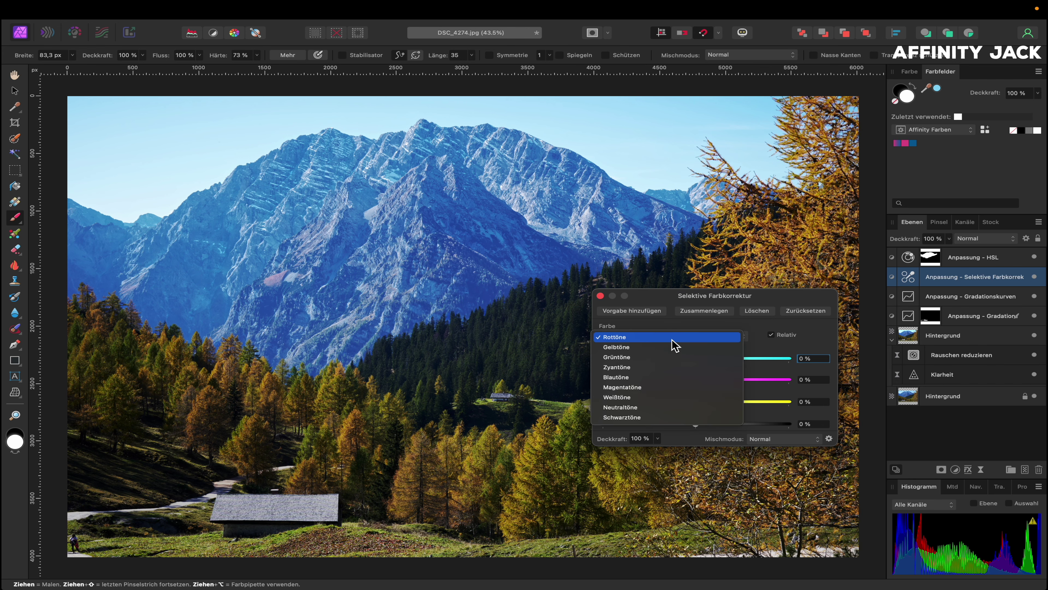
click(673, 340)
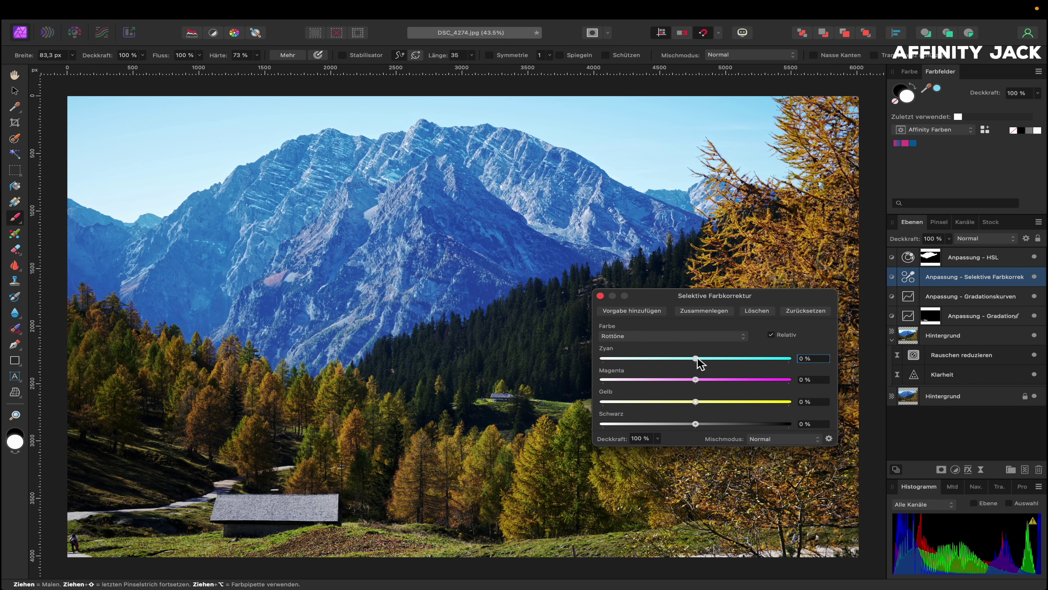
drag(696, 357, 603, 359)
drag(697, 381, 578, 381)
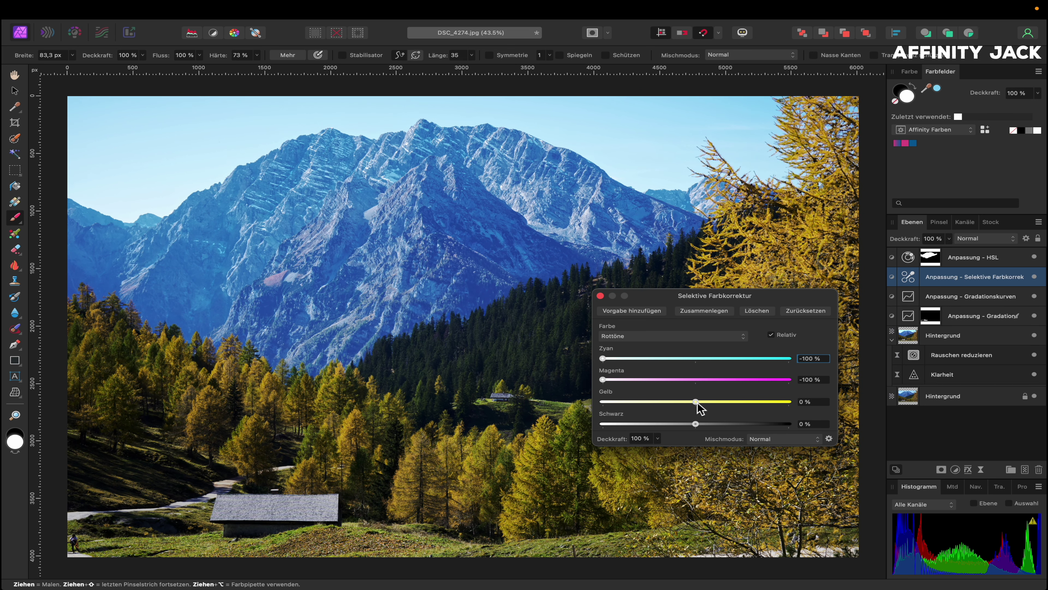
drag(697, 403, 793, 399)
click(601, 295)
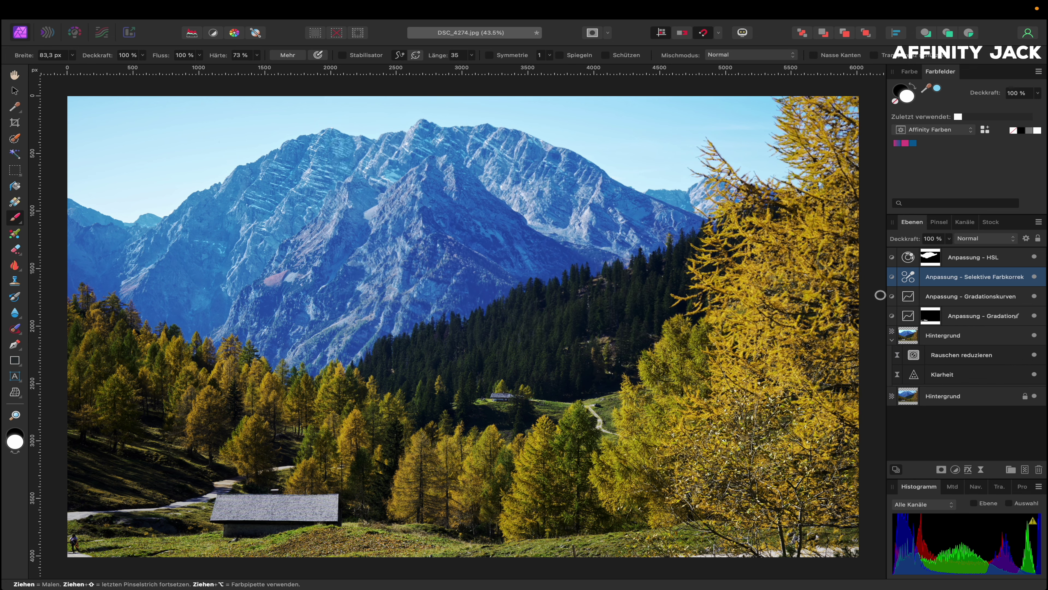
- Compare the tree colours with the Selektive Farbkorrektur adjustment off and on
click(1035, 277)
click(1035, 277)
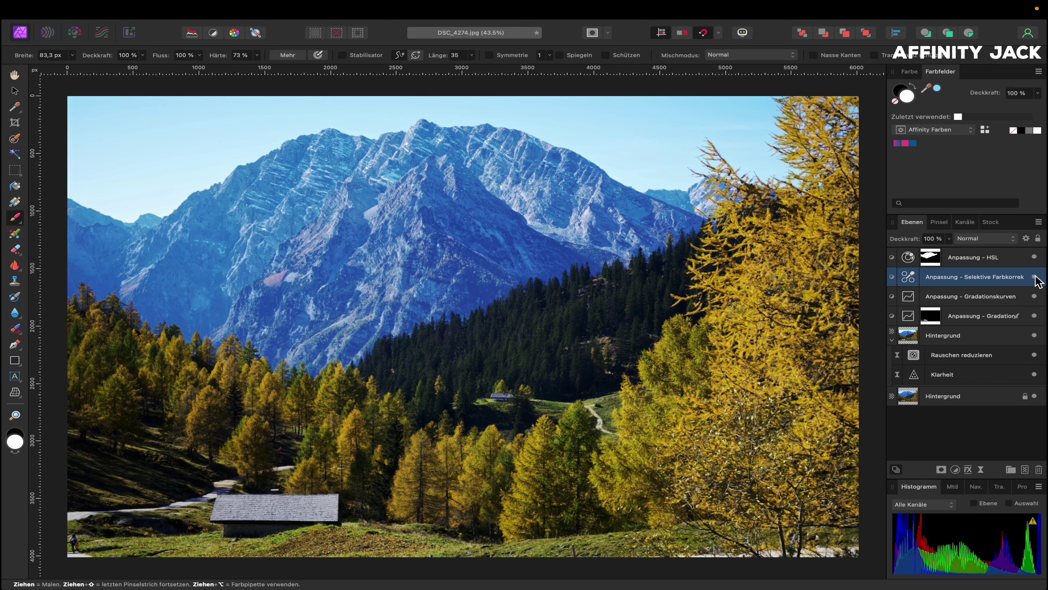
click(1036, 276)
click(1035, 277)
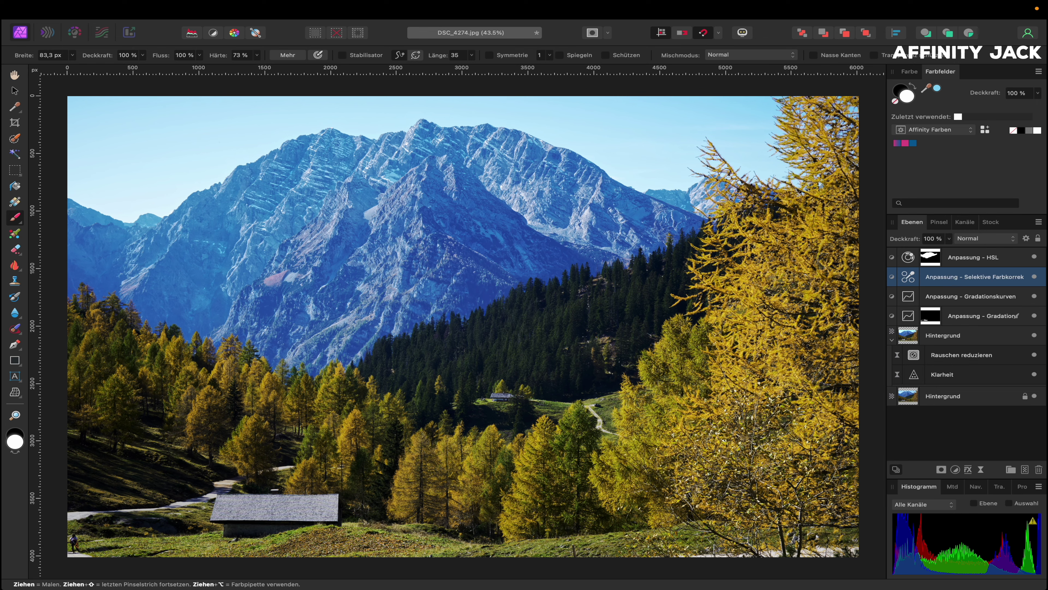
- Invert the Selektive Farbkorrektur mask and paint the Rottöne correction onto the foreground, left-hand and large right-hand autumn trees with white
key(super+i)
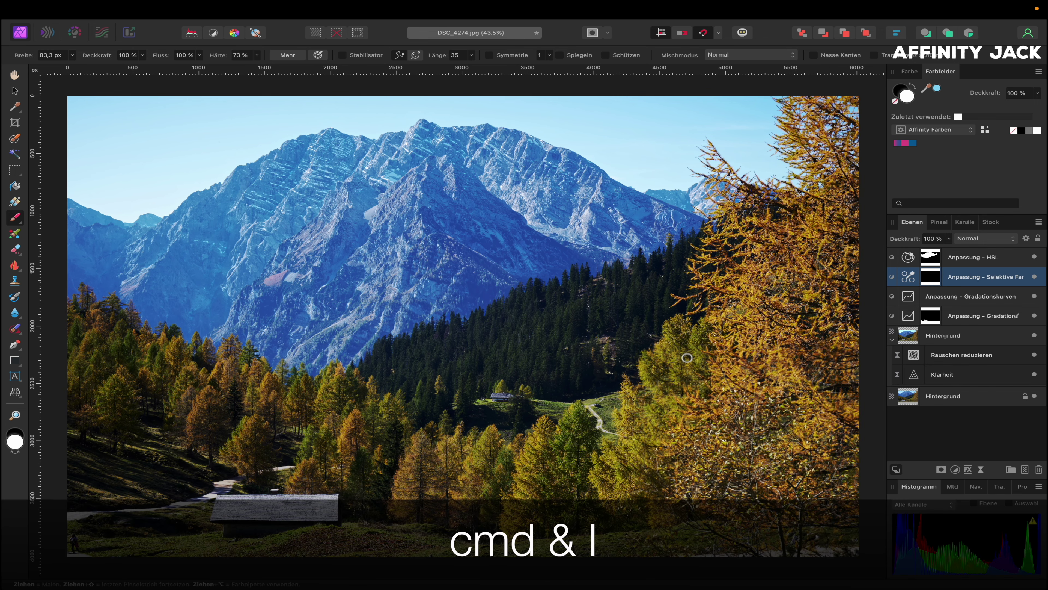
drag(685, 356, 691, 355)
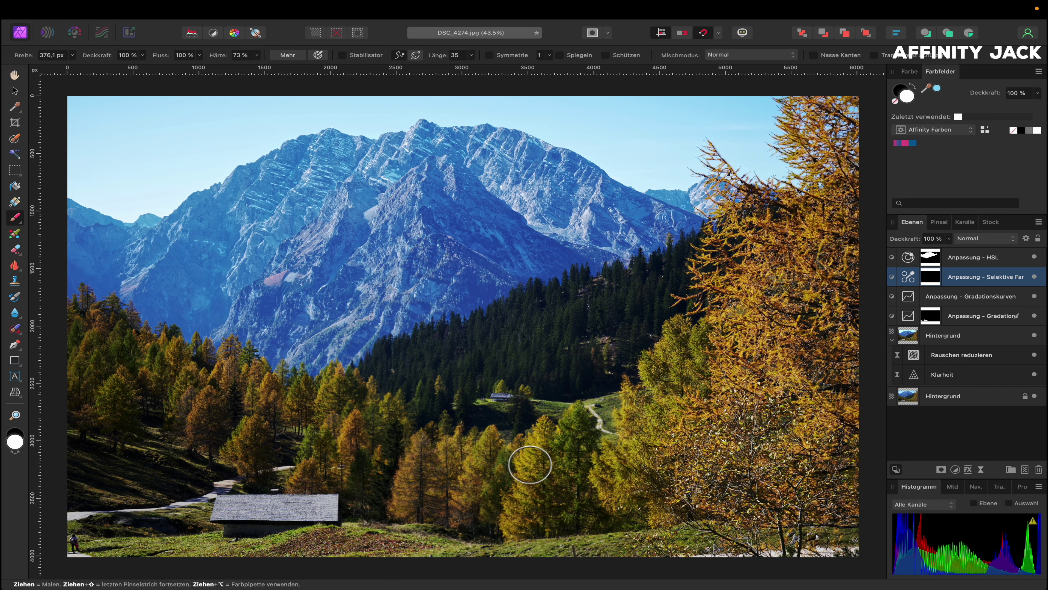
drag(542, 437, 504, 531)
drag(227, 367, 153, 341)
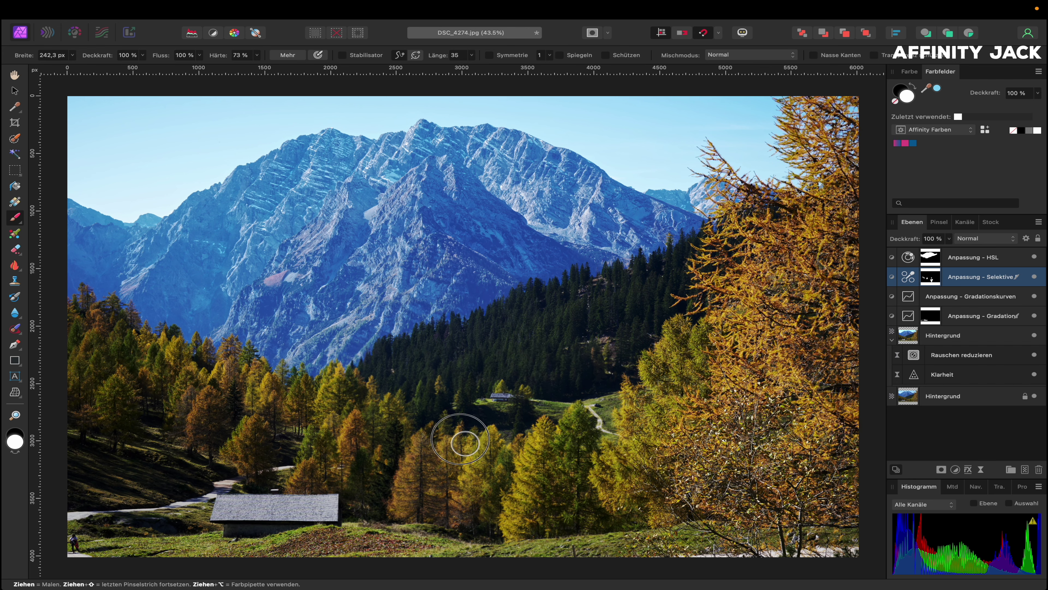
mouse_move(627, 445)
mouse_down()
mouse_move(651, 400)
mouse_move(707, 341)
mouse_move(773, 282)
mouse_move(791, 285)
mouse_up()
mouse_move(716, 165)
mouse_down()
mouse_move(803, 180)
mouse_move(800, 150)
mouse_move(781, 263)
mouse_move(756, 229)
mouse_move(732, 414)
mouse_move(665, 506)
mouse_up()
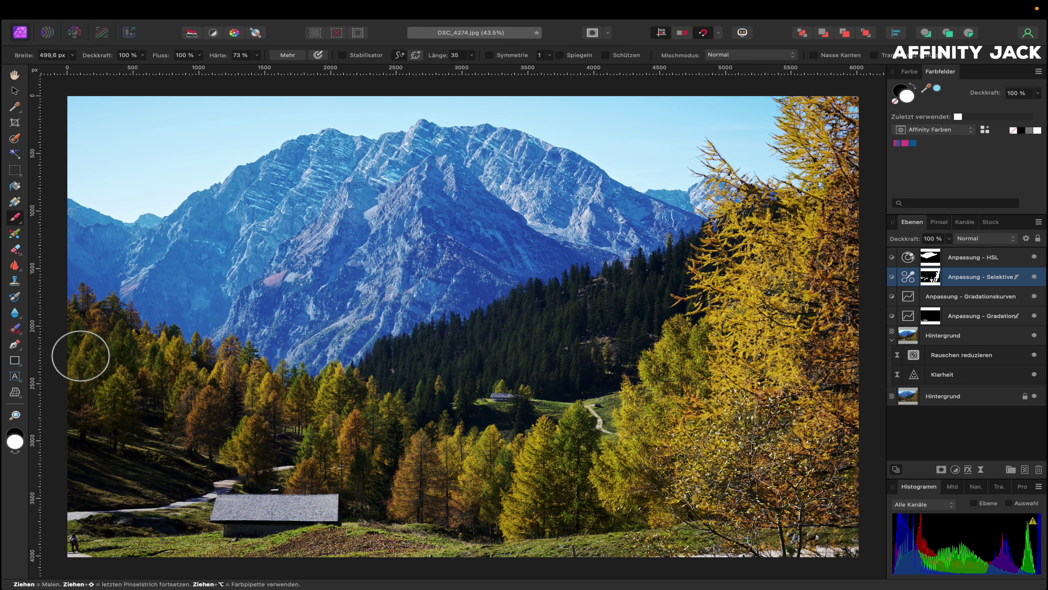
- Compare the painted trees with the masked Selektive Farbkorrektur adjustment off and on
click(1034, 278)
click(1034, 277)
click(1034, 277)
click(1034, 277)
- Add a second Selektive Farbkorrektur adjustment and set the Gelbtöne to Zyan -100 % and Gelb at its maximum
click(955, 469)
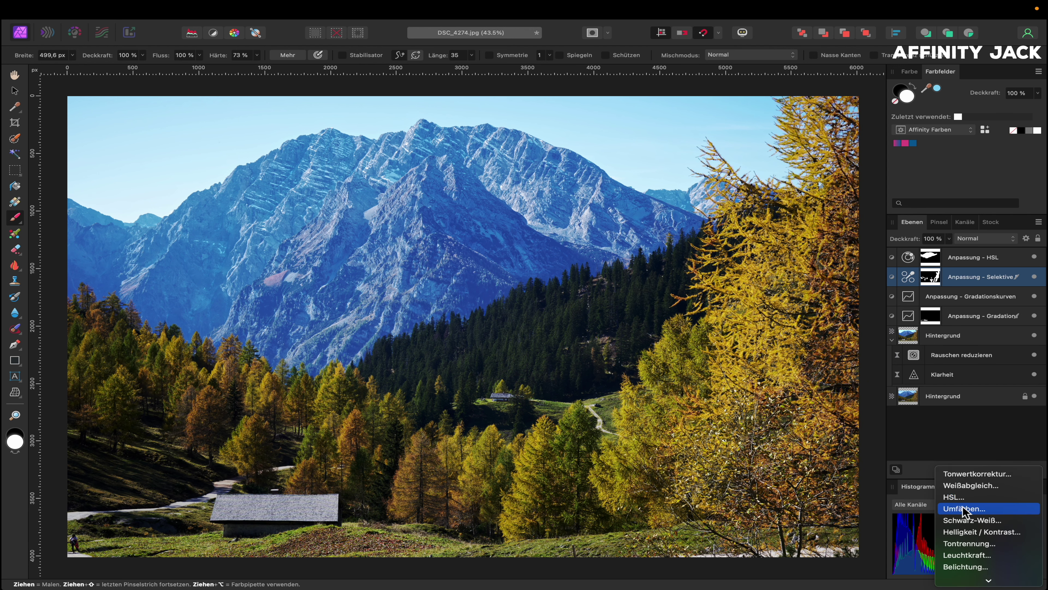
scroll(962, 512, down, 3)
click(961, 485)
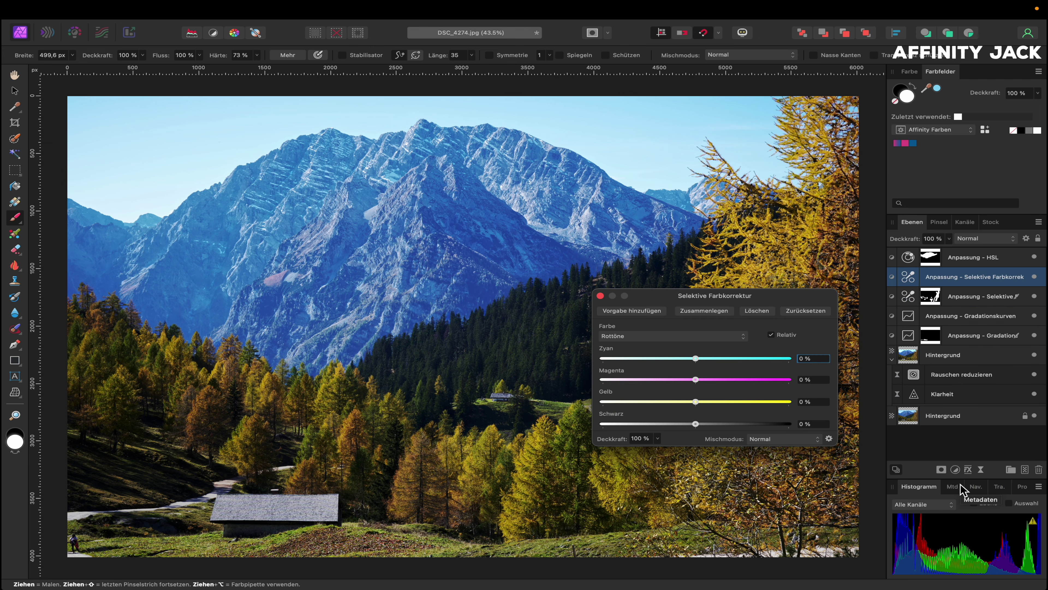
click(743, 338)
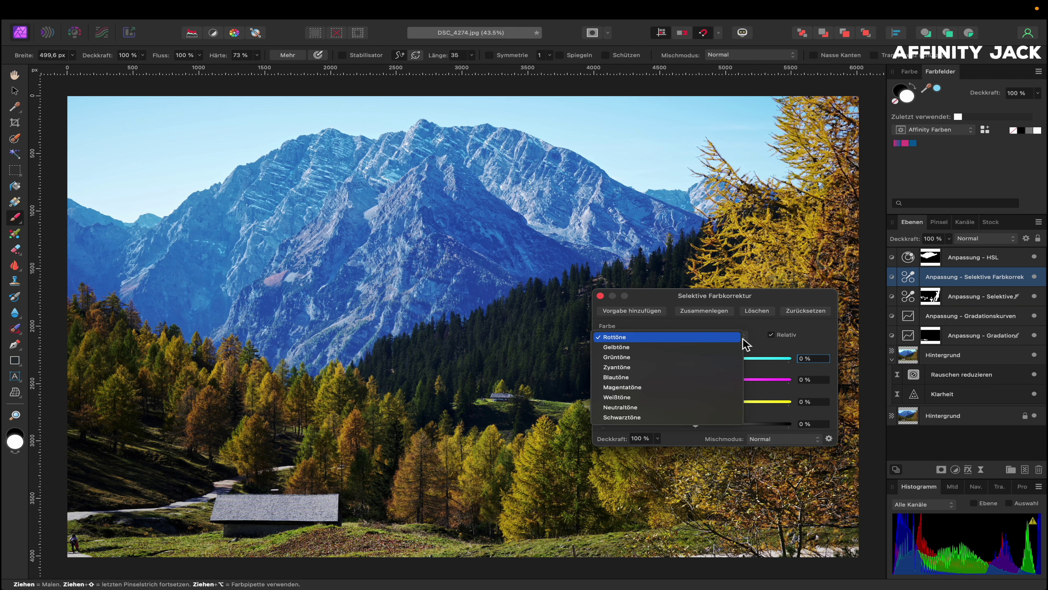
click(725, 350)
drag(696, 358, 586, 357)
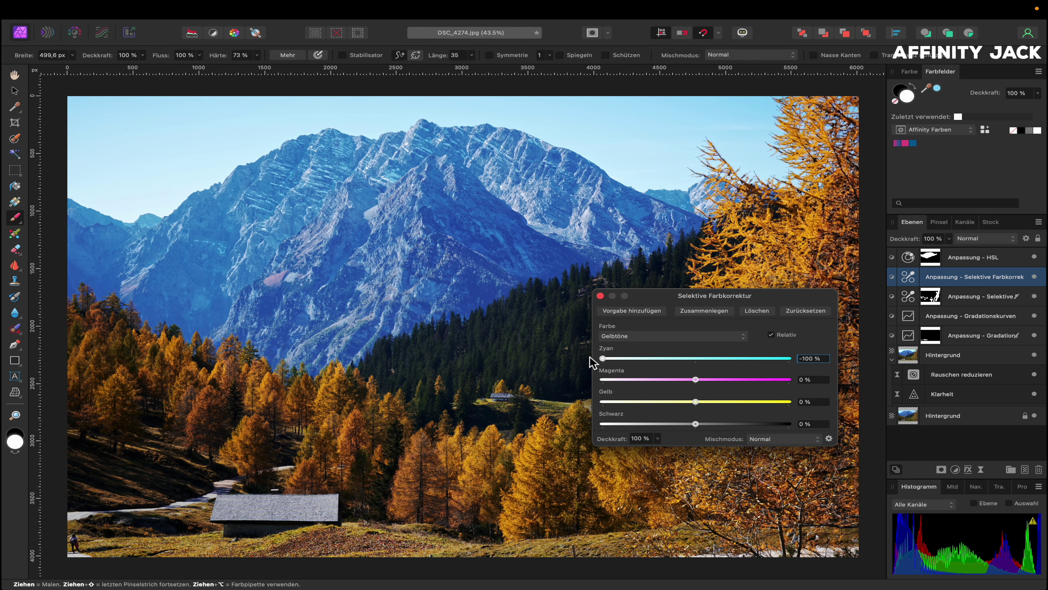
drag(695, 401, 813, 403)
click(600, 295)
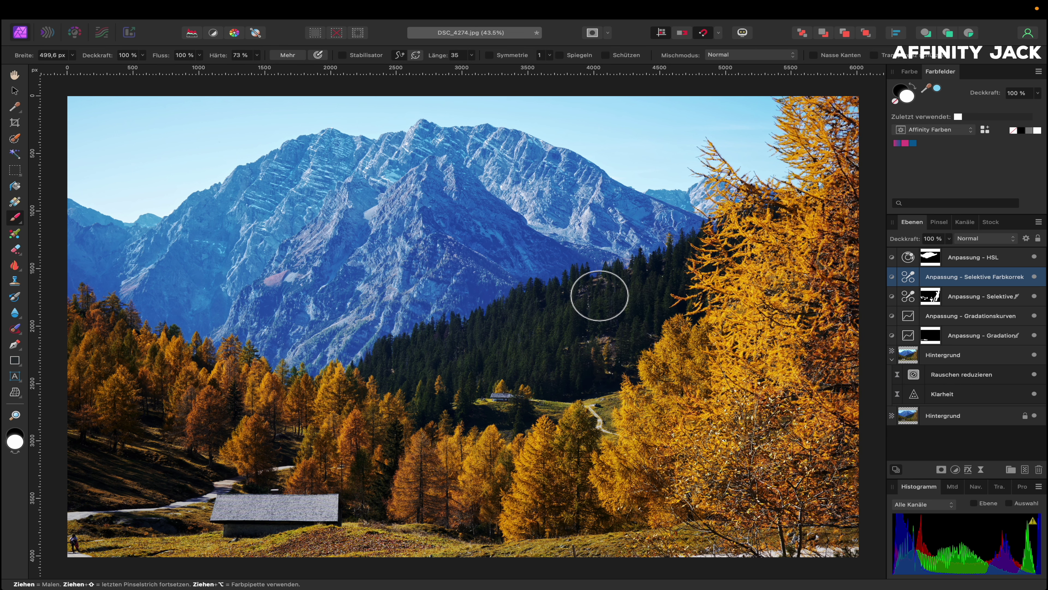
- Invert the second colour correction's mask and paint the orange tint onto individual trees and the right edge of the large larch
key(super+i)
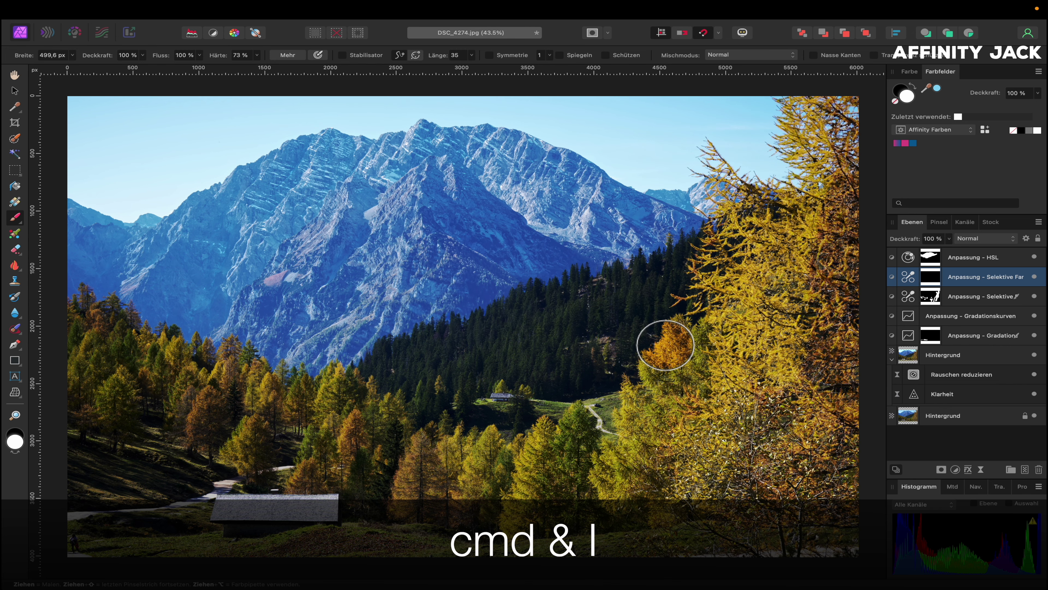
drag(621, 400, 604, 402)
drag(413, 440, 410, 496)
mouse_move(359, 442)
mouse_down()
mouse_move(357, 433)
mouse_move(359, 491)
mouse_move(357, 460)
mouse_move(343, 460)
mouse_up()
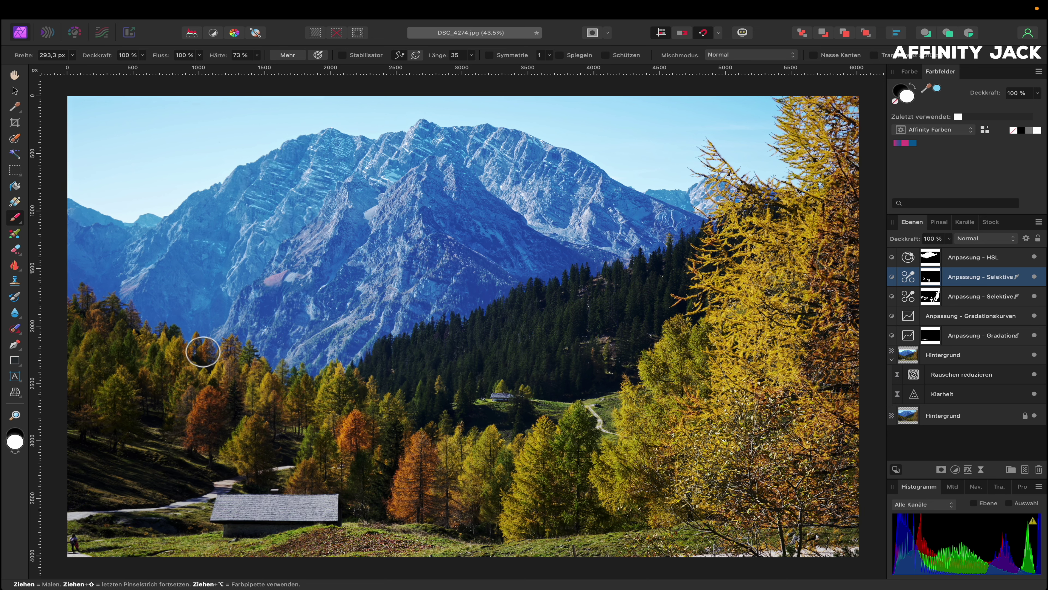
mouse_move(103, 305)
mouse_down()
mouse_move(94, 342)
mouse_move(86, 305)
mouse_up()
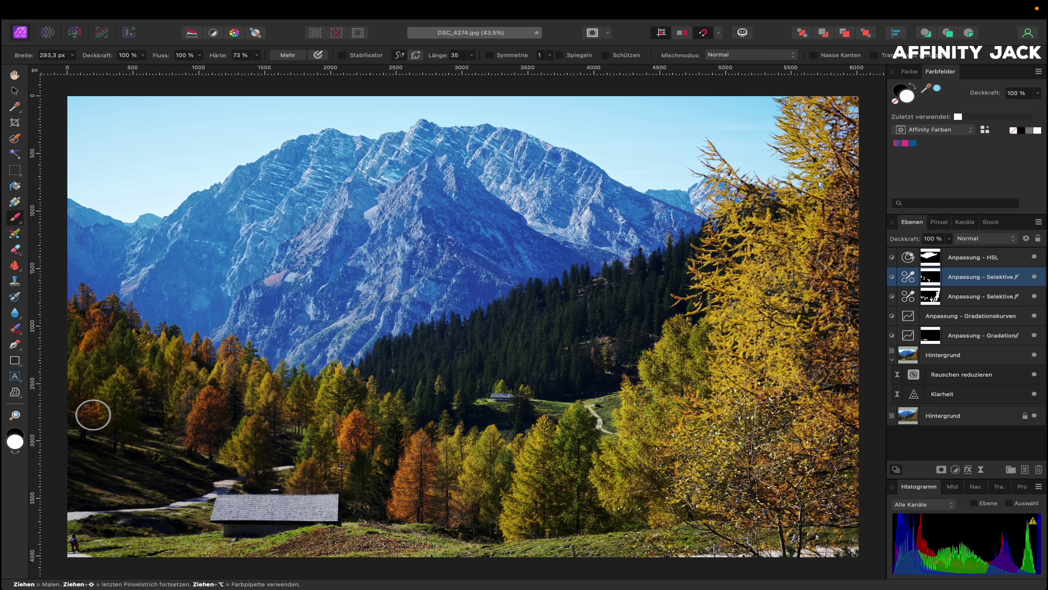
drag(831, 323, 842, 318)
mouse_move(842, 257)
mouse_down()
mouse_move(837, 457)
mouse_move(797, 480)
mouse_up()
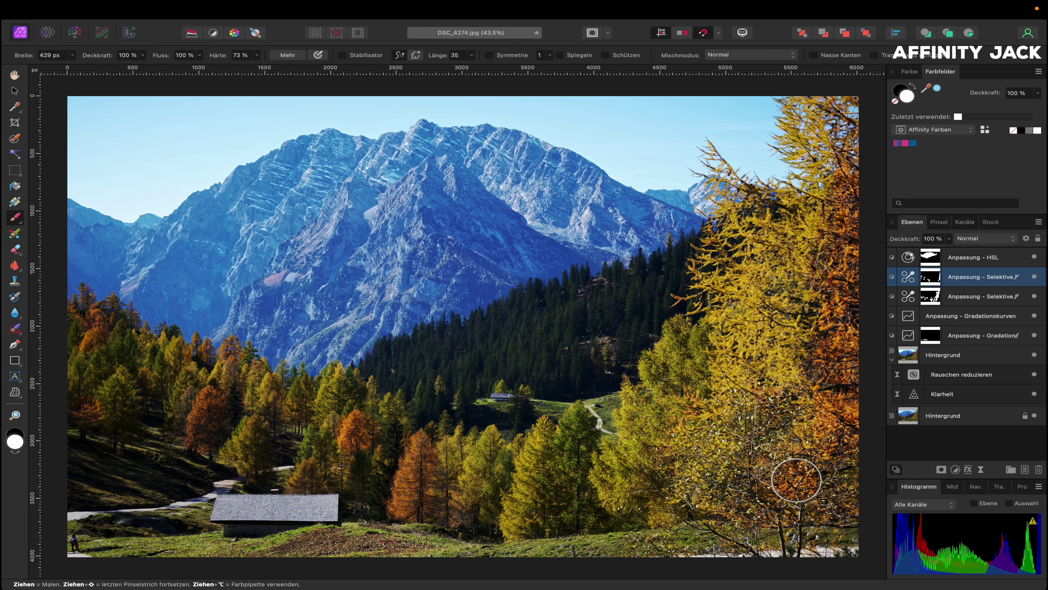
click(466, 510)
key(super+z)
click(949, 238)
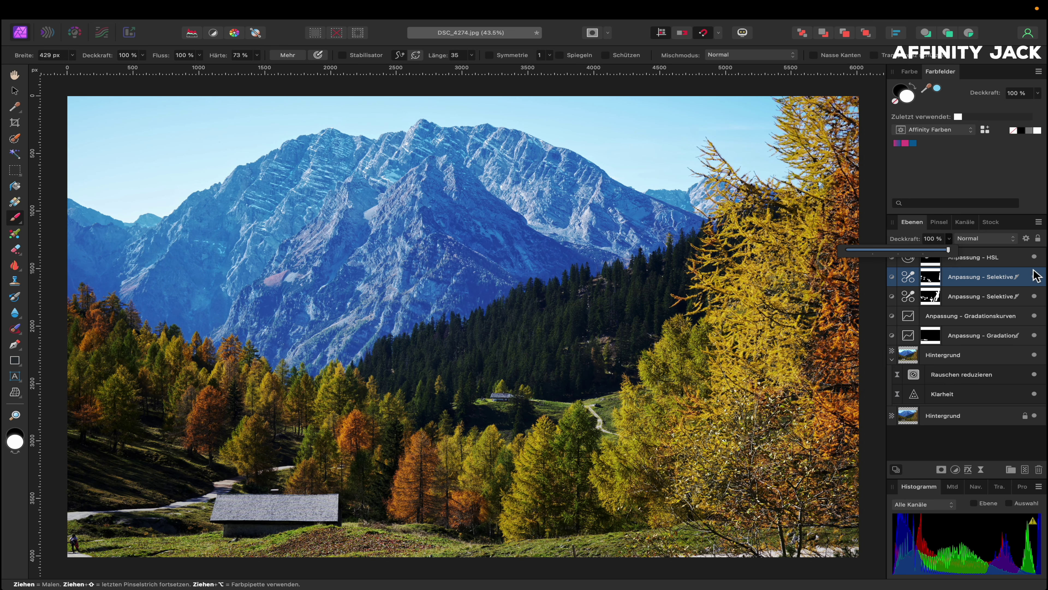
click(1012, 278)
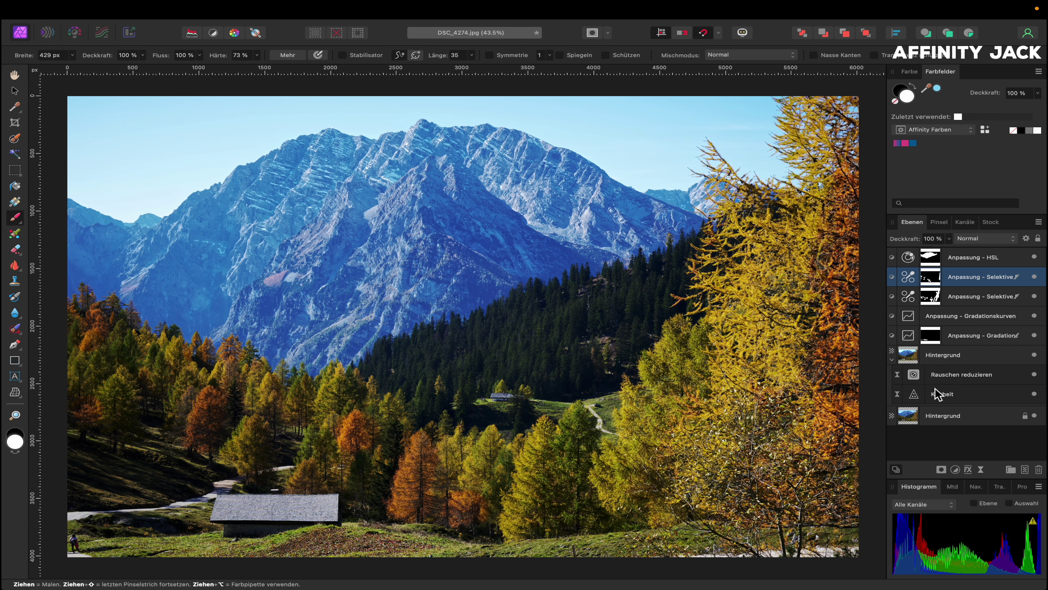
- Add a third Selektive Farbkorrektur adjustment and raise Zyan to its maximum for the Gelbtöne
click(954, 470)
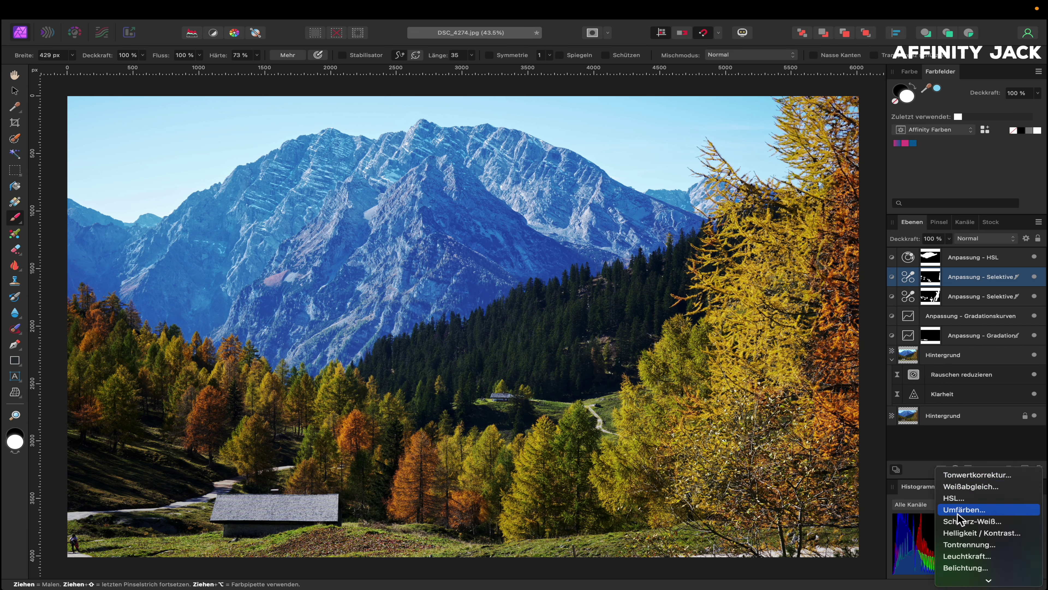
click(962, 485)
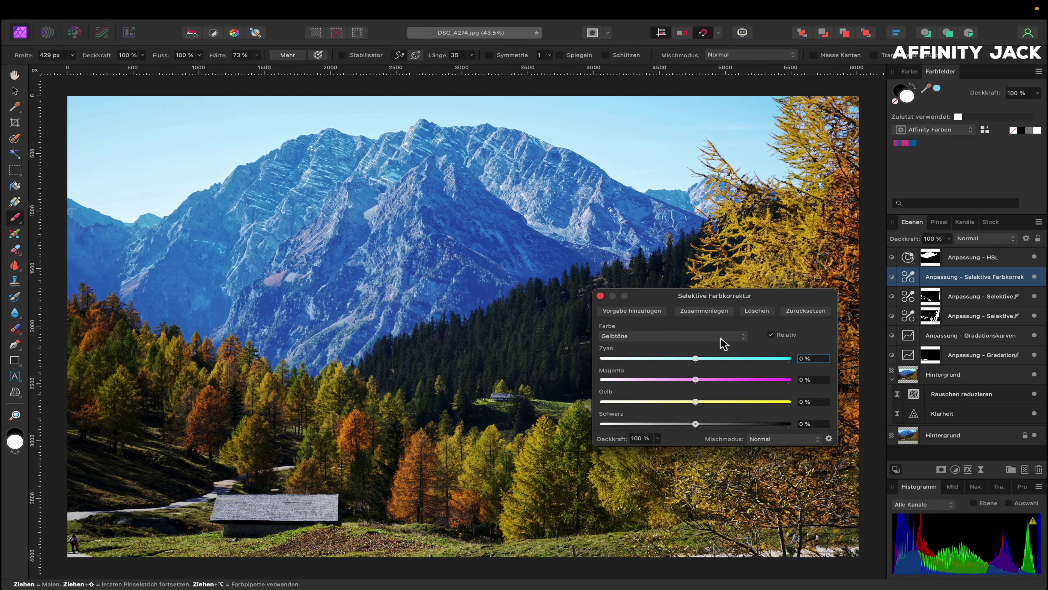
drag(696, 359, 805, 347)
click(601, 296)
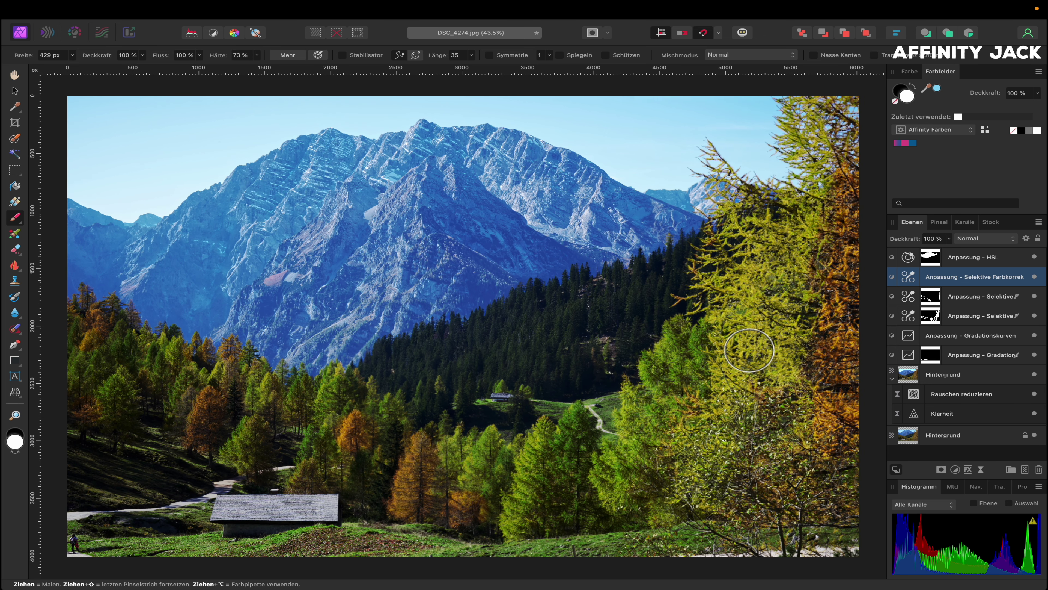
- Invert the third colour correction's mask and paint the green tint onto the foreground meadow and the distant clearing
key(super+i)
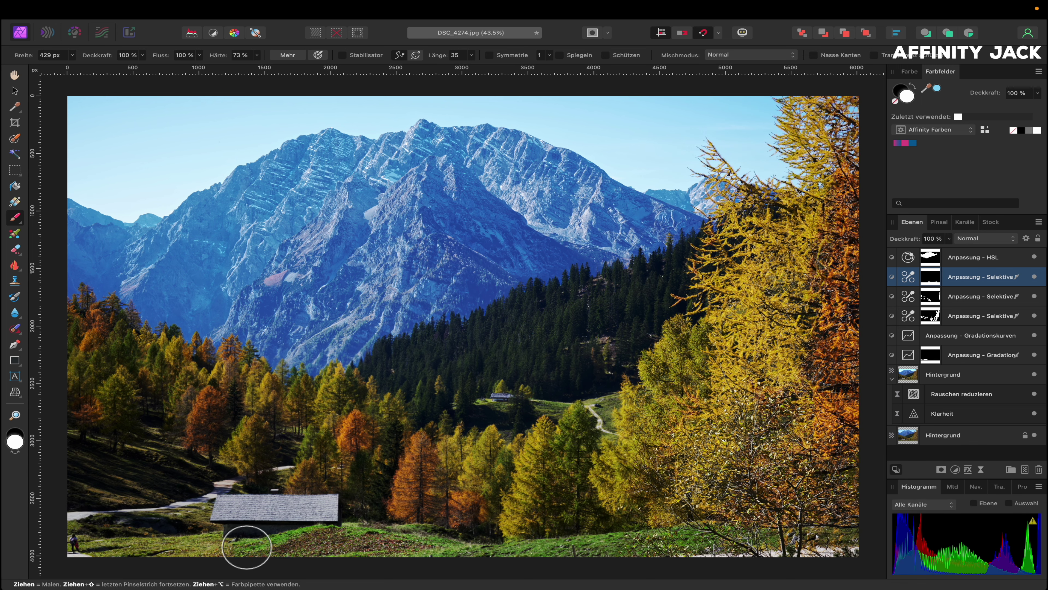
drag(540, 397, 618, 355)
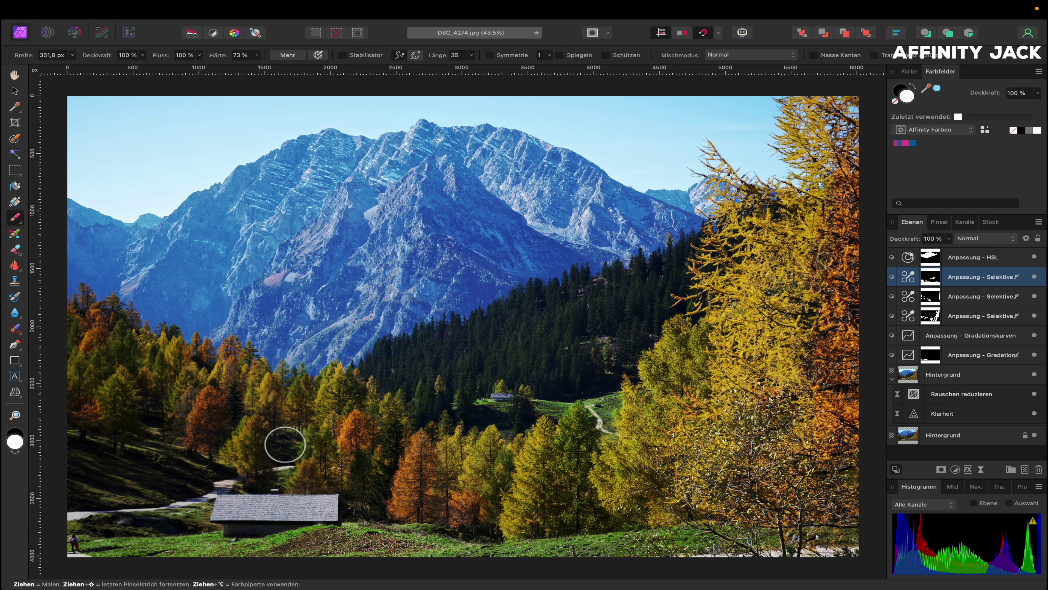
click(1036, 280)
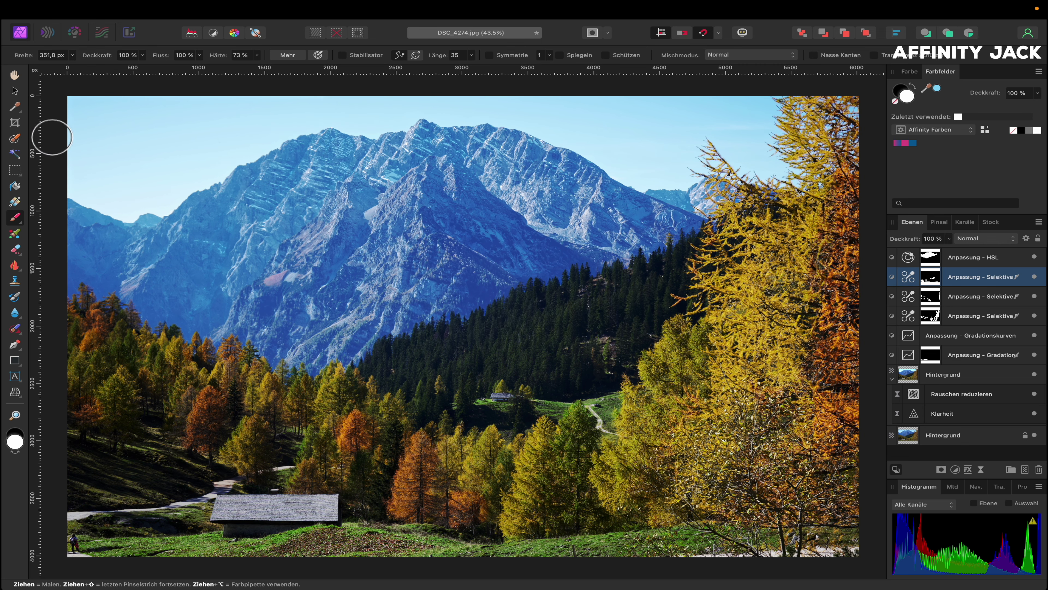
- Select the whole sky on the upper Hintergrund layer with the selection brush
click(16, 139)
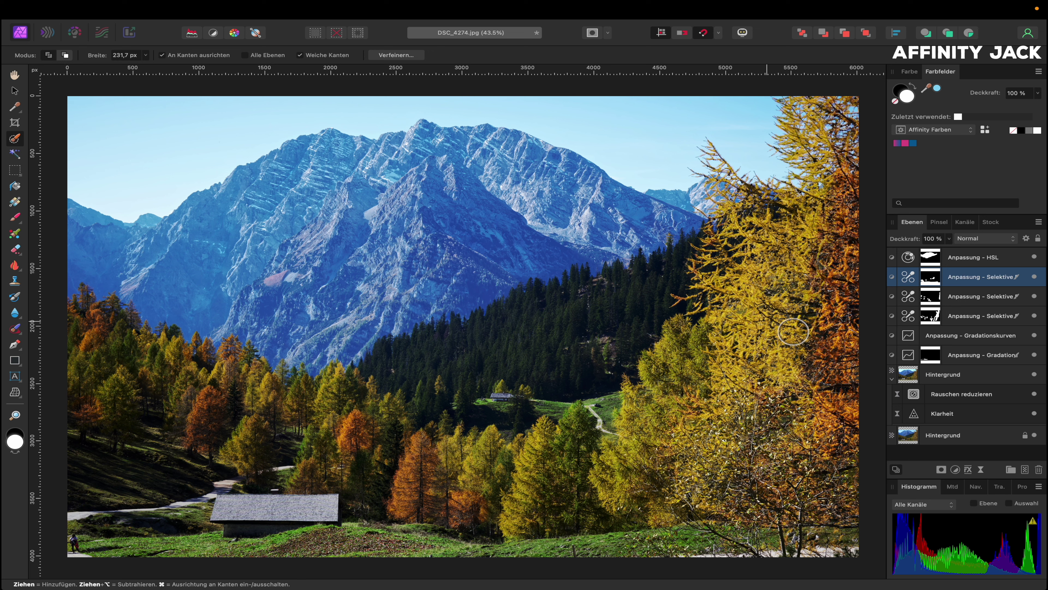
click(906, 376)
mouse_move(107, 117)
mouse_down()
mouse_move(142, 145)
mouse_move(186, 142)
mouse_up()
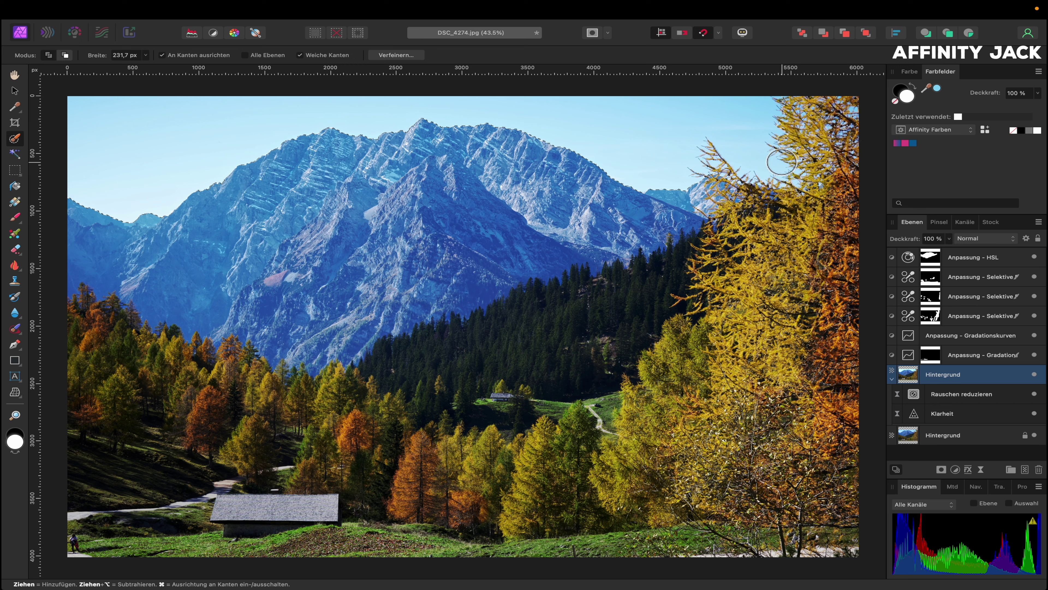
- Add an HSL adjustment masked to the selected sky and sample the sky blue as its target hue range
click(957, 470)
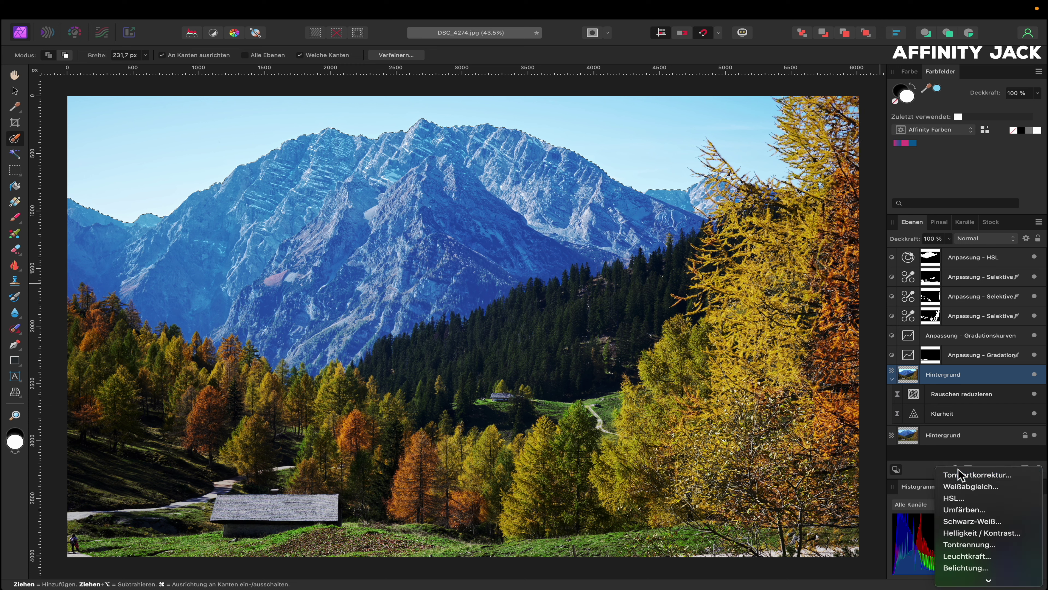
click(961, 498)
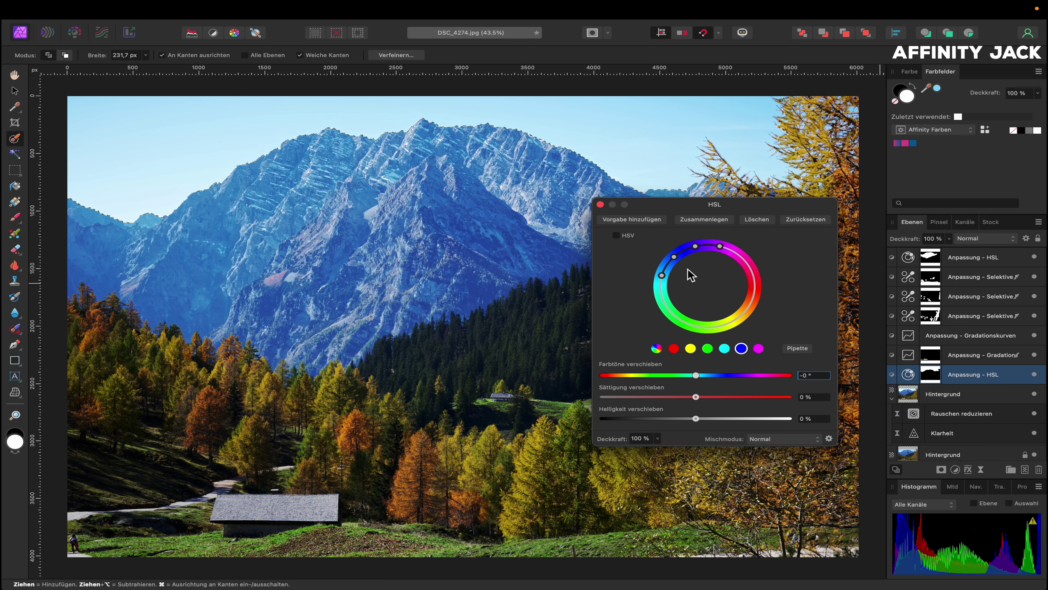
click(800, 352)
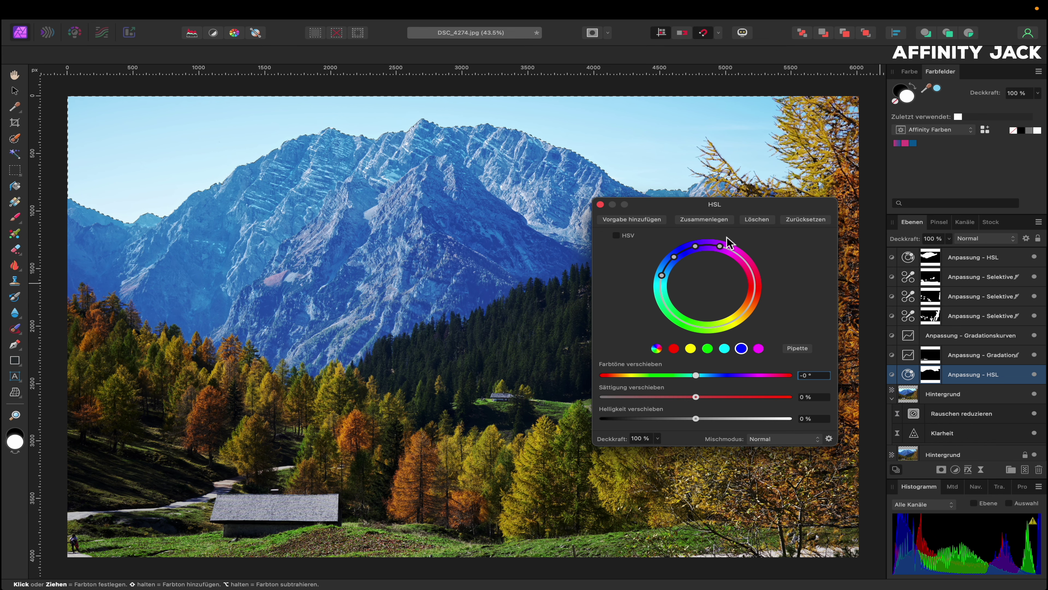
click(650, 123)
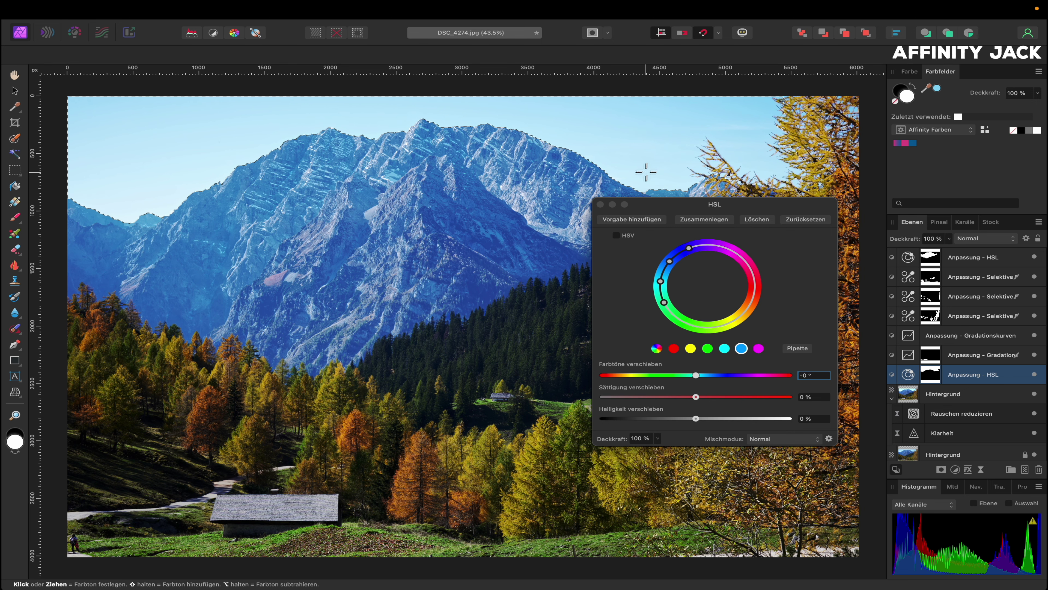
- Set the sky's hue shift to -6,3 °, saturation to 58 % and lightness to -32 %, and clear the selection
mouse_move(697, 378)
mouse_down()
mouse_move(686, 376)
mouse_move(695, 376)
mouse_up()
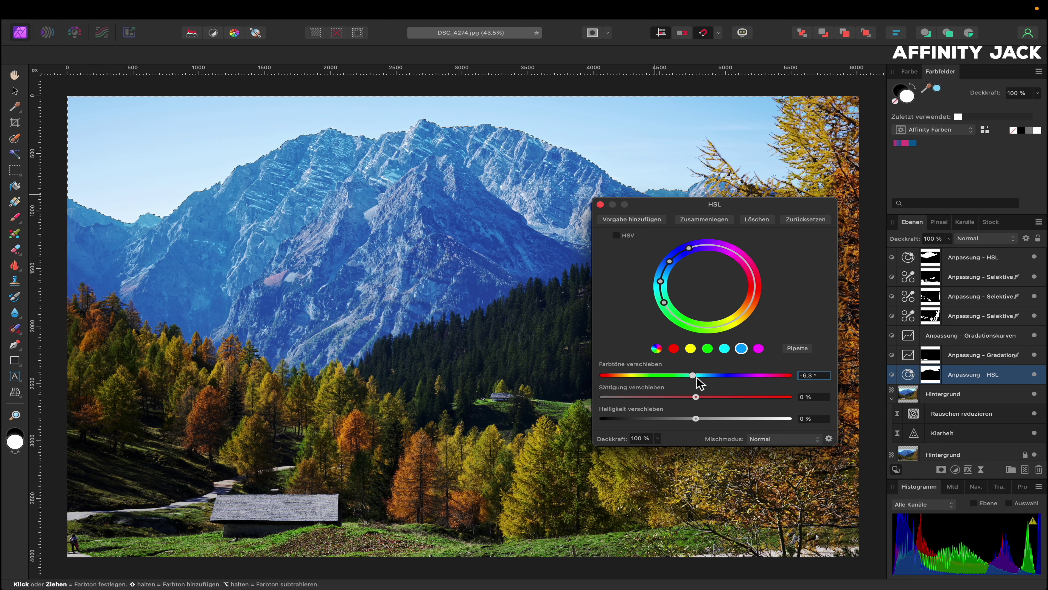
drag(695, 397, 749, 397)
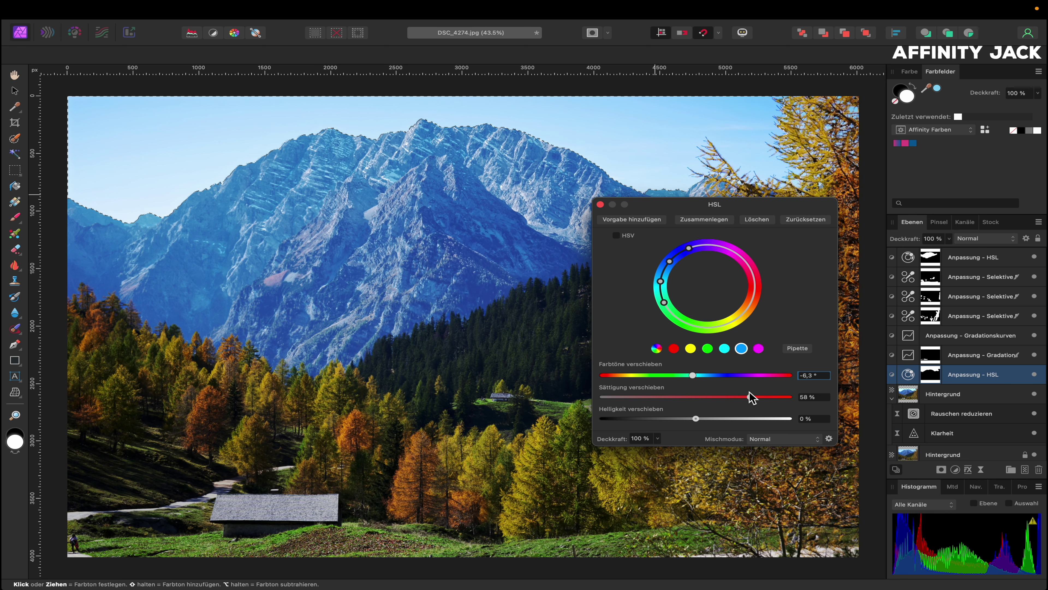
drag(697, 418, 667, 417)
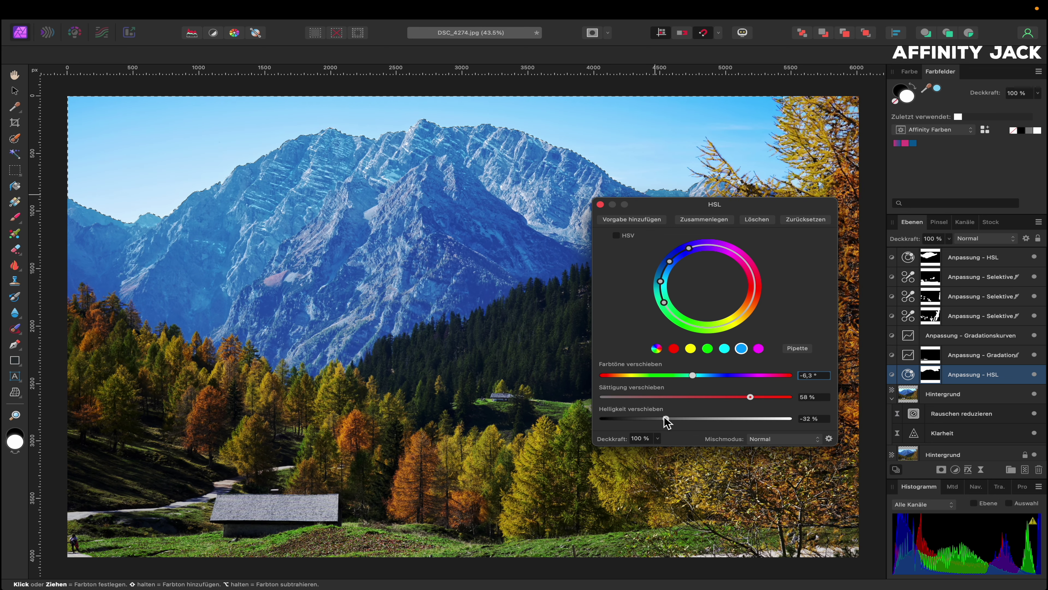
click(600, 204)
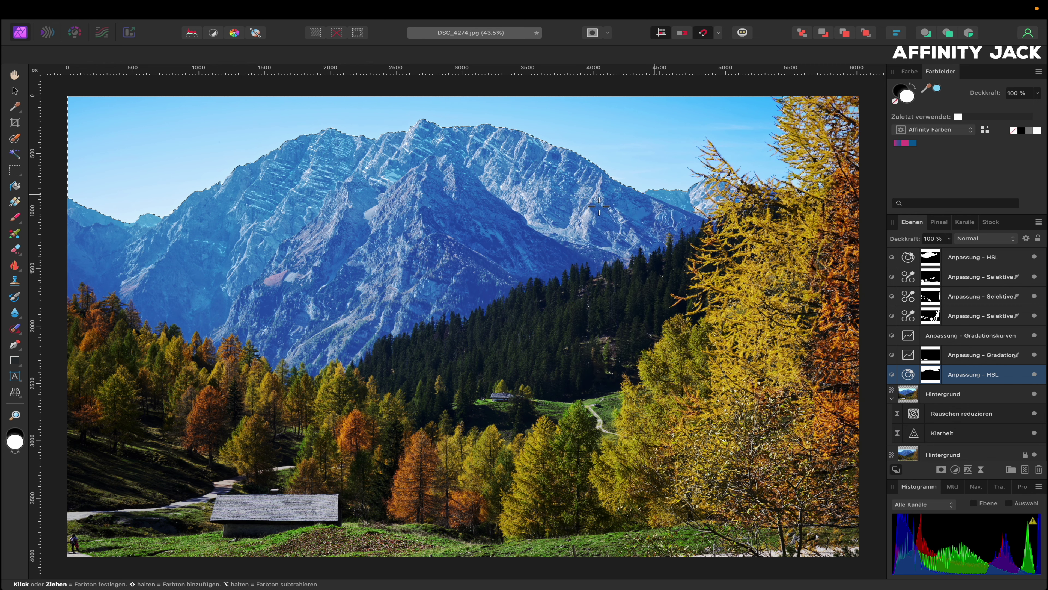
key(super+d)
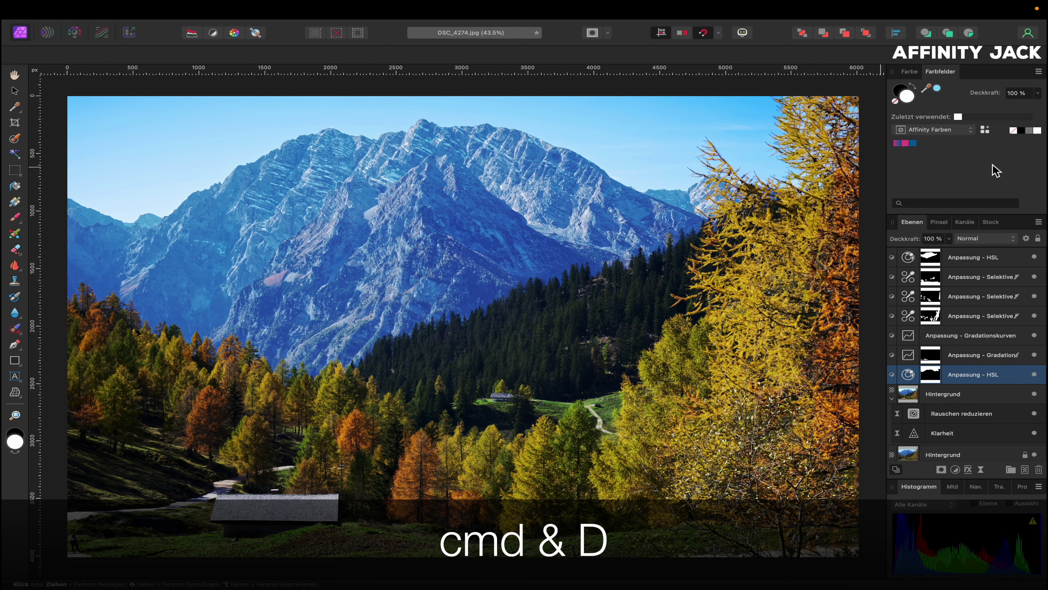
- Compare the sky with the new HSL adjustment off and on
click(1034, 375)
click(1034, 374)
click(1034, 374)
click(1035, 374)
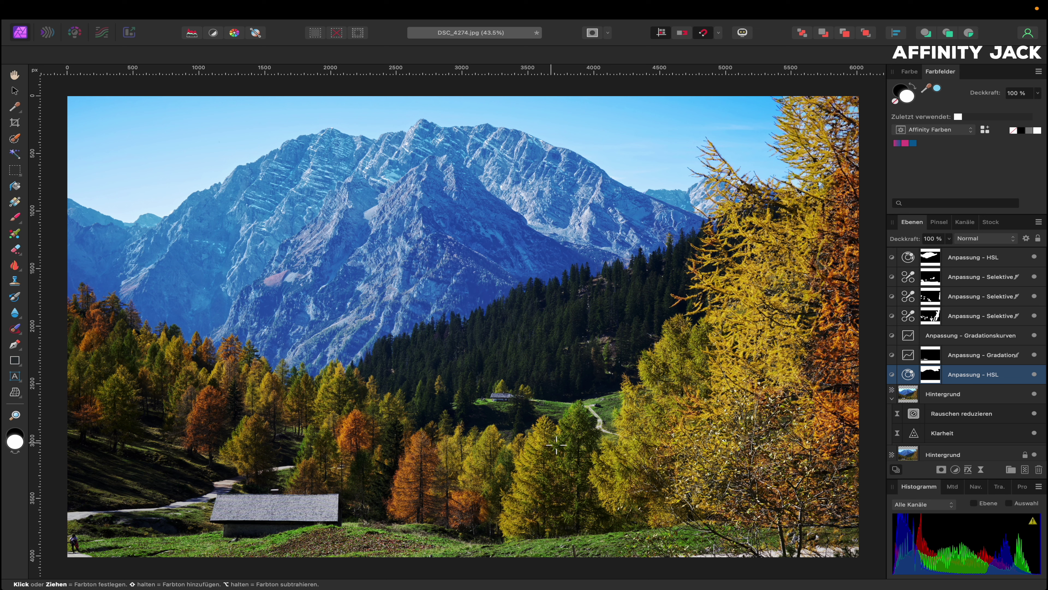
- Add an empty pixel layer above the topmost HSL adjustment
click(891, 261)
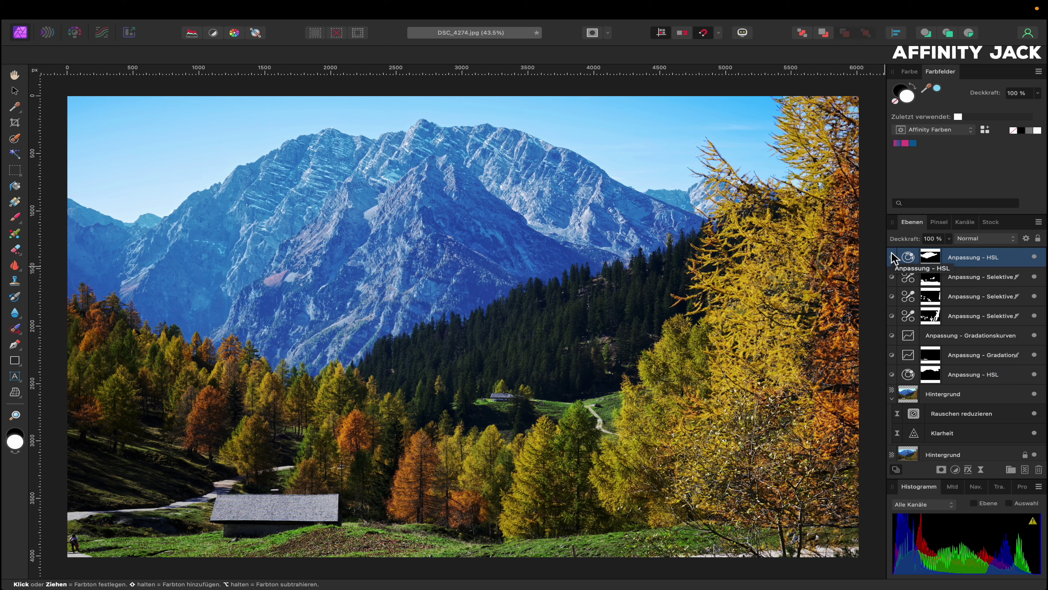
click(1025, 469)
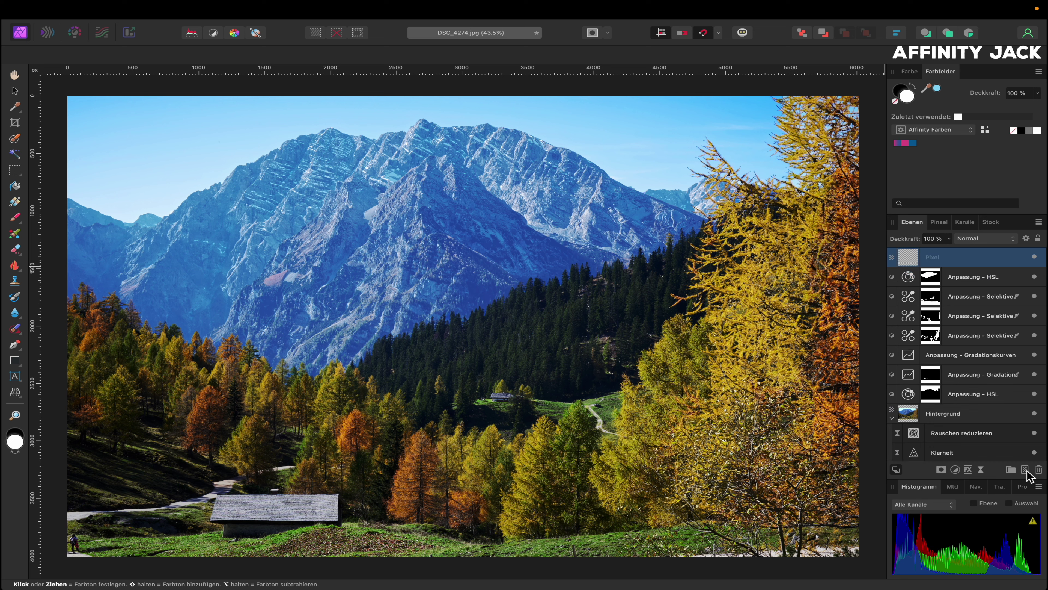
- Rename the new empty pixel layer as Retusche
double_click(957, 258)
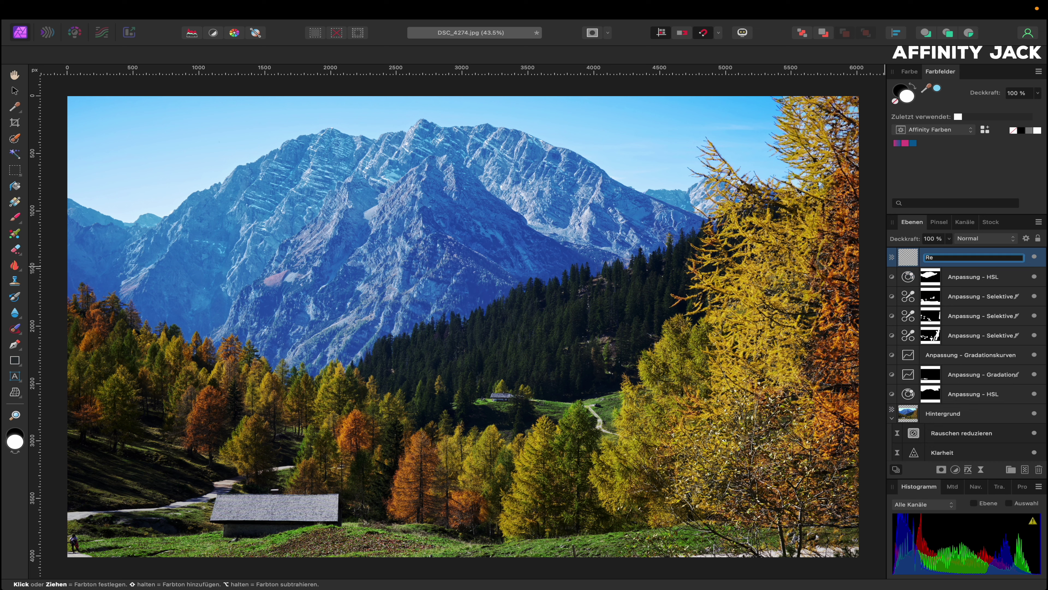
text(Retusche)
key(Return)
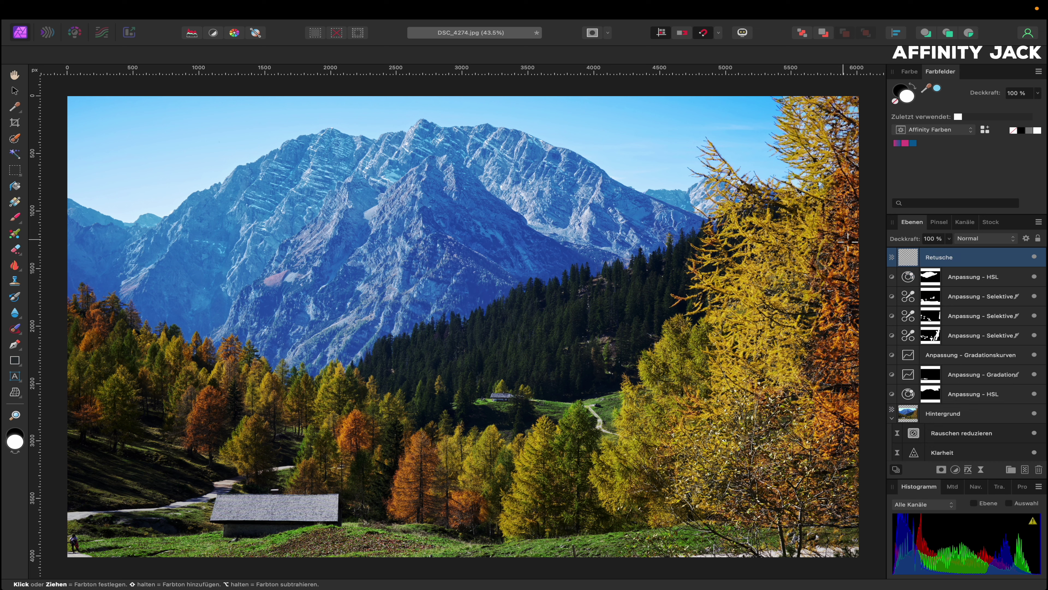
- Inpaint the bright path along the photo's lower-right edge onto the Retusche layer, using Aktuelle Ebene & Darunter as the source
click(21, 335)
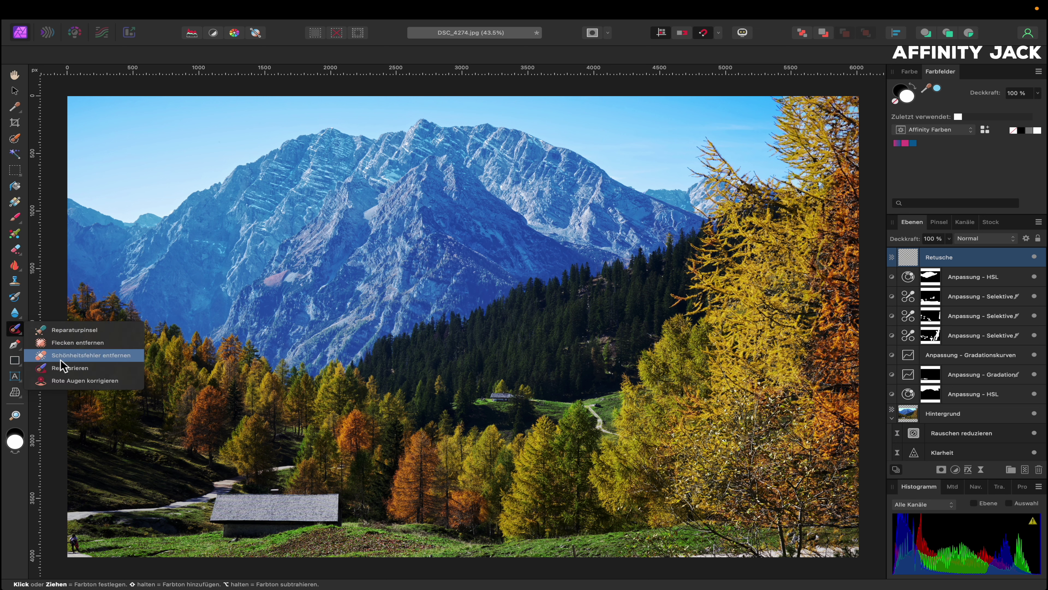
click(69, 367)
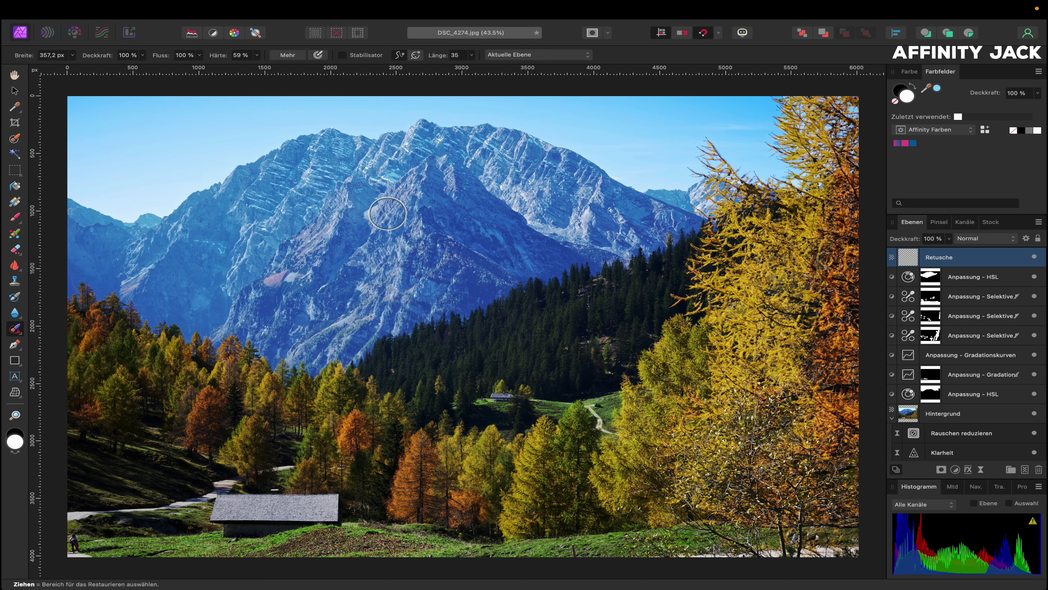
click(527, 57)
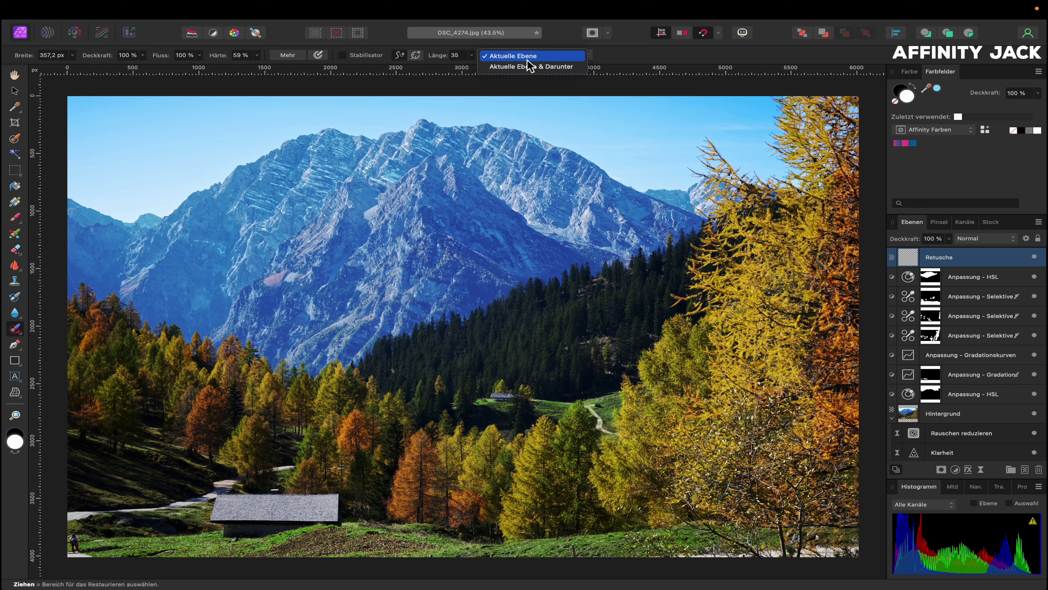
click(525, 65)
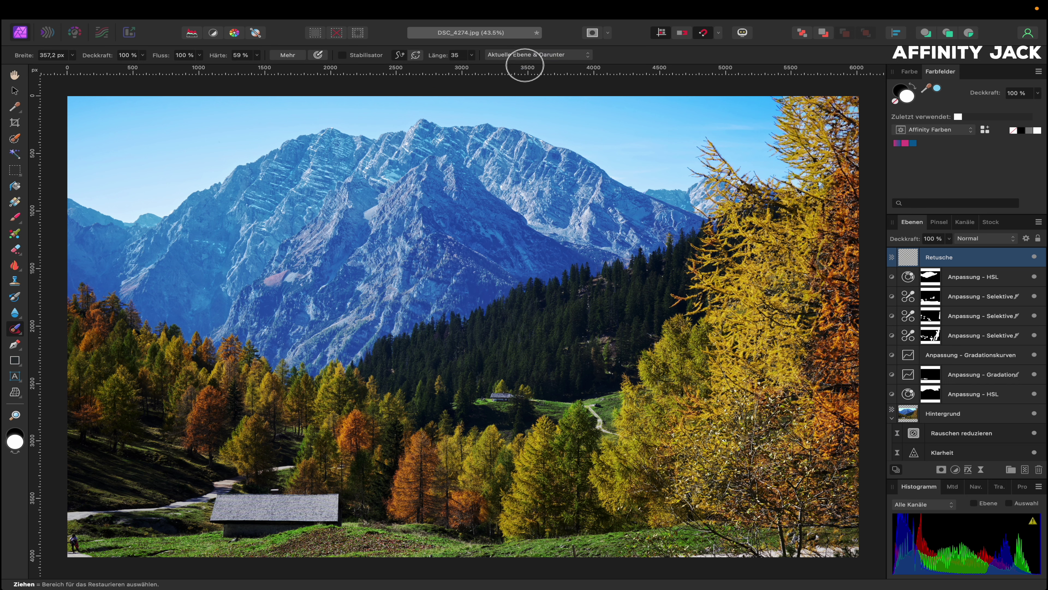
drag(649, 553, 855, 552)
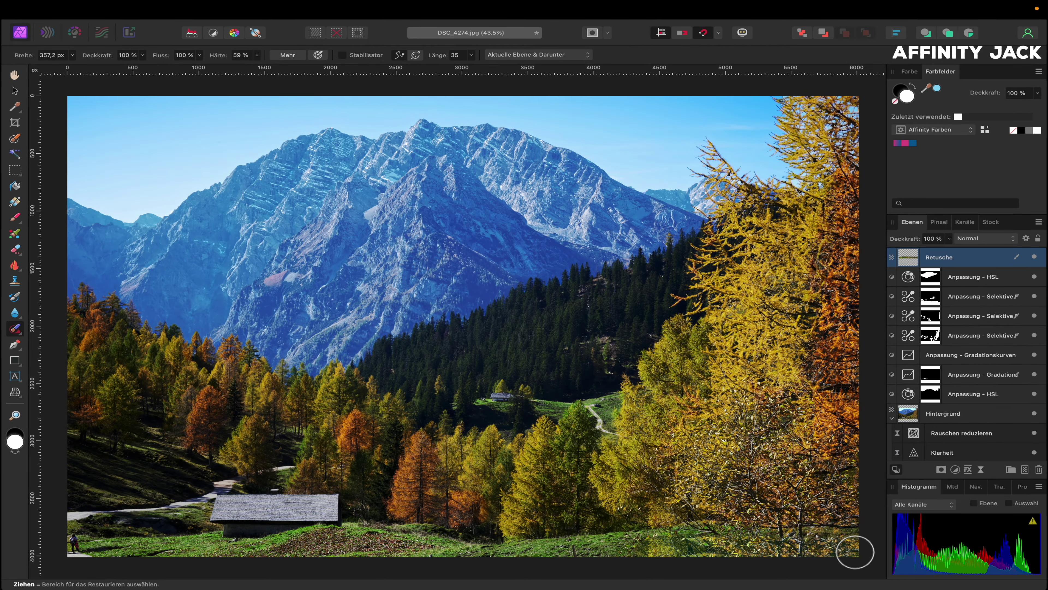
drag(697, 550, 629, 553)
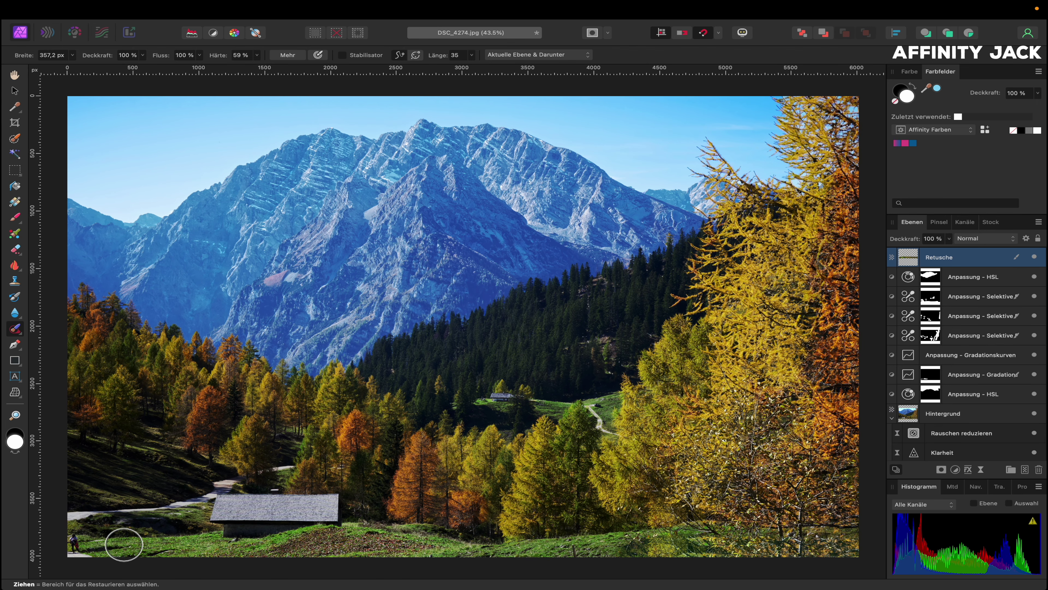
- Try to inpaint the hiker and path in the photo's lower-left corner, and undo that stroke
drag(163, 551, 58, 549)
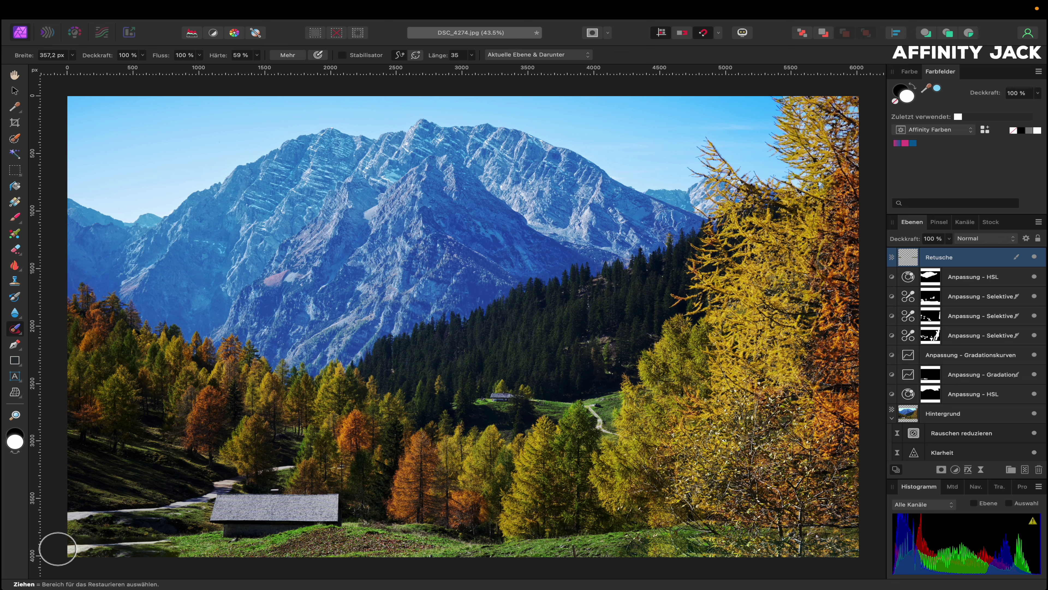
key(super+z)
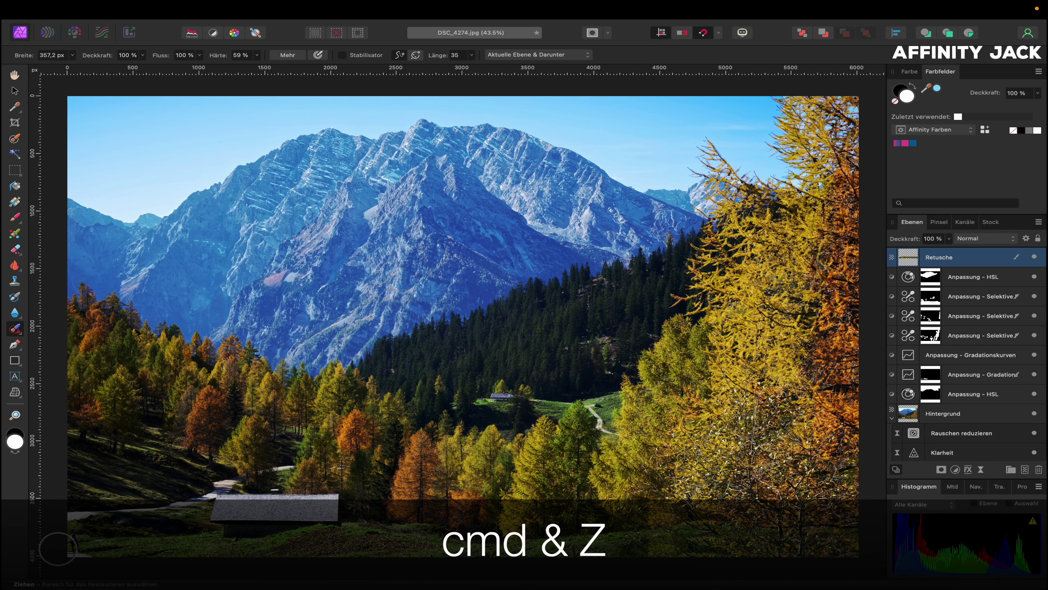
- Set up the Clone Brush with the basic 32 px hard round brush and enlarge its width to 223,8 px
click(15, 282)
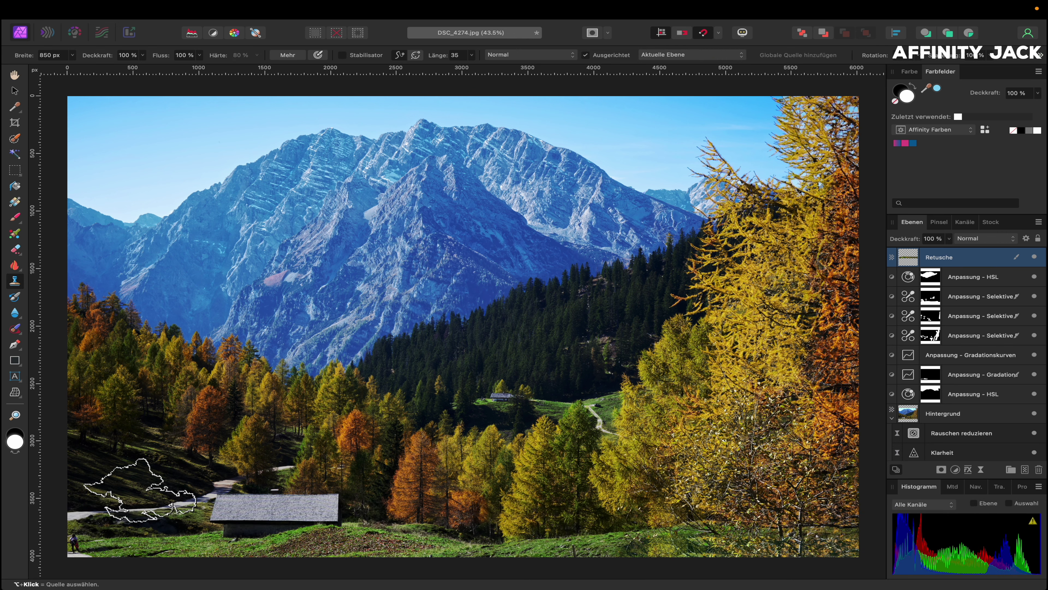
click(940, 222)
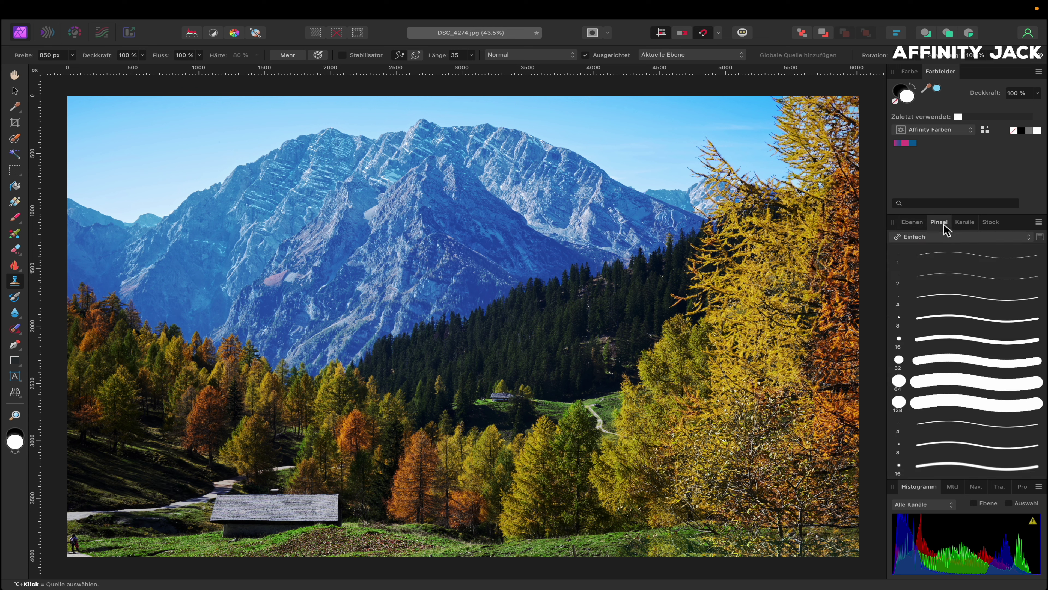
click(938, 365)
click(912, 223)
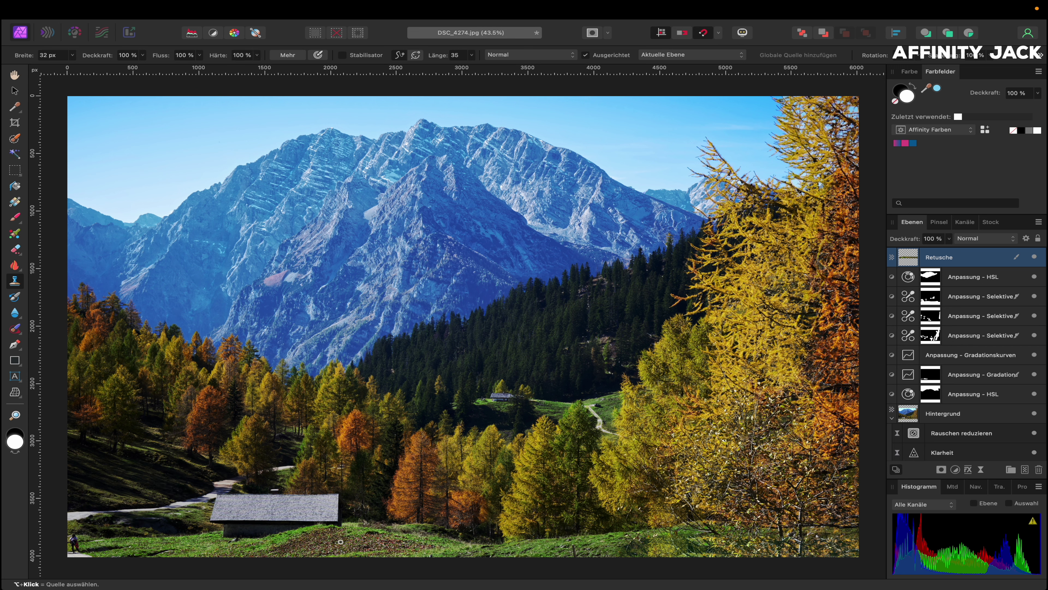
drag(381, 539, 412, 539)
drag(238, 552, 234, 552)
- Clone nearby grass over the hiker and path in the photo's lower-left corner, with the source set to Aktuelle Ebene & Darunter
alt+click(228, 549)
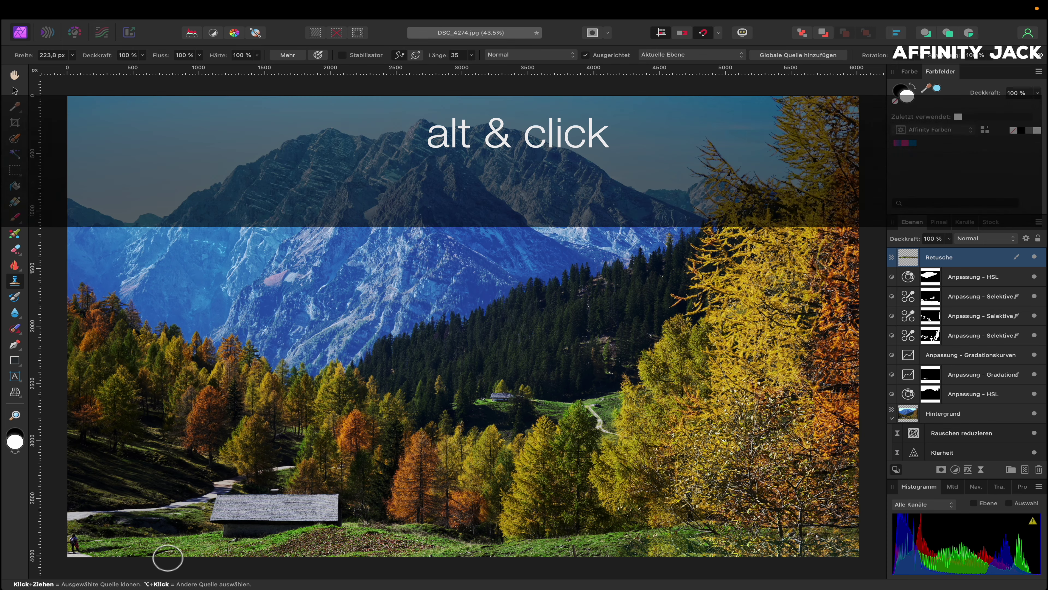
click(685, 56)
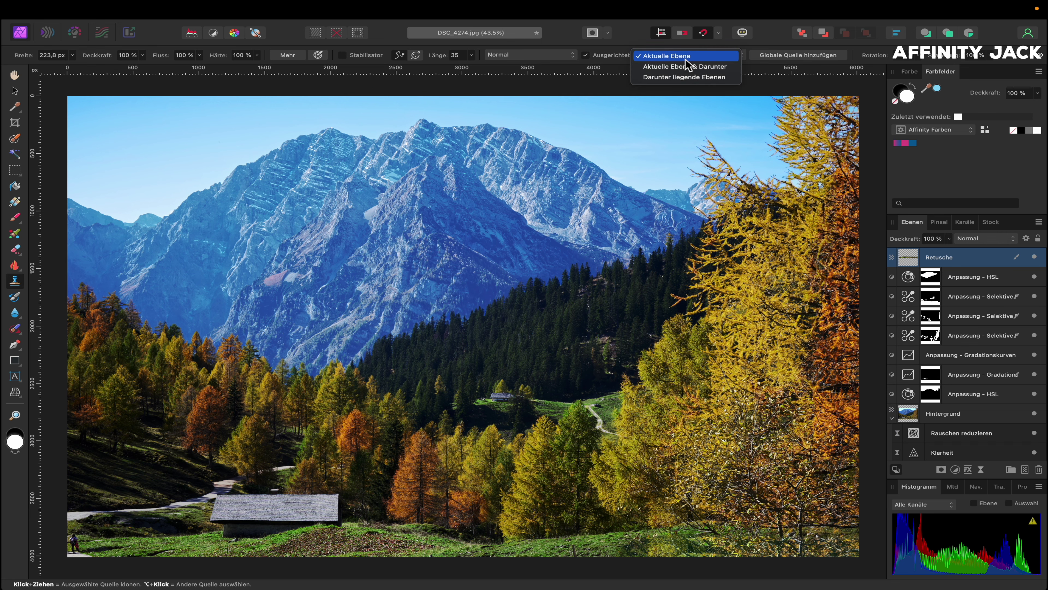
click(685, 66)
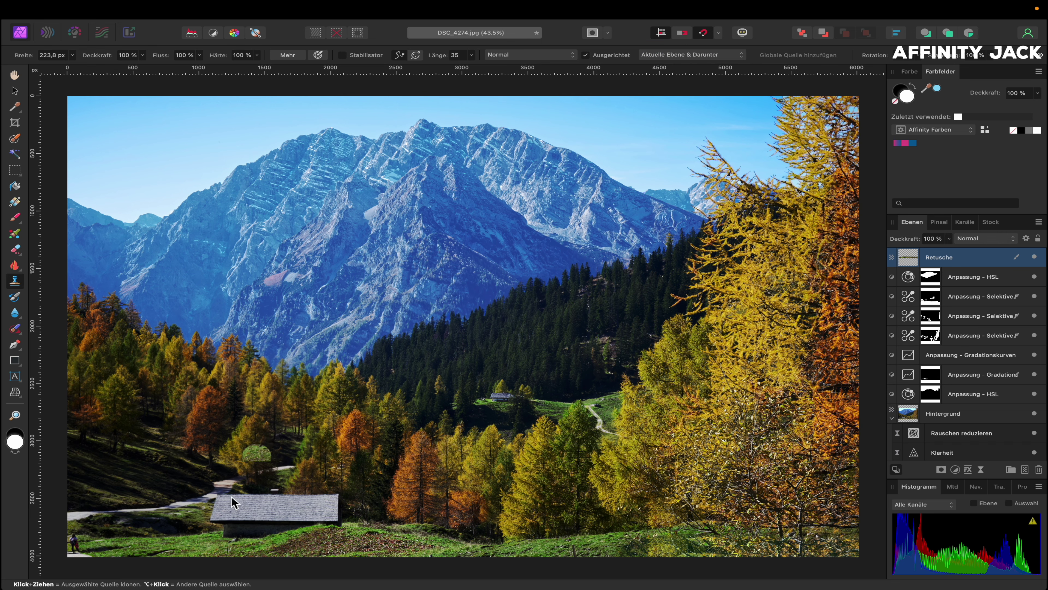
drag(169, 552, 74, 549)
alt+click(172, 554)
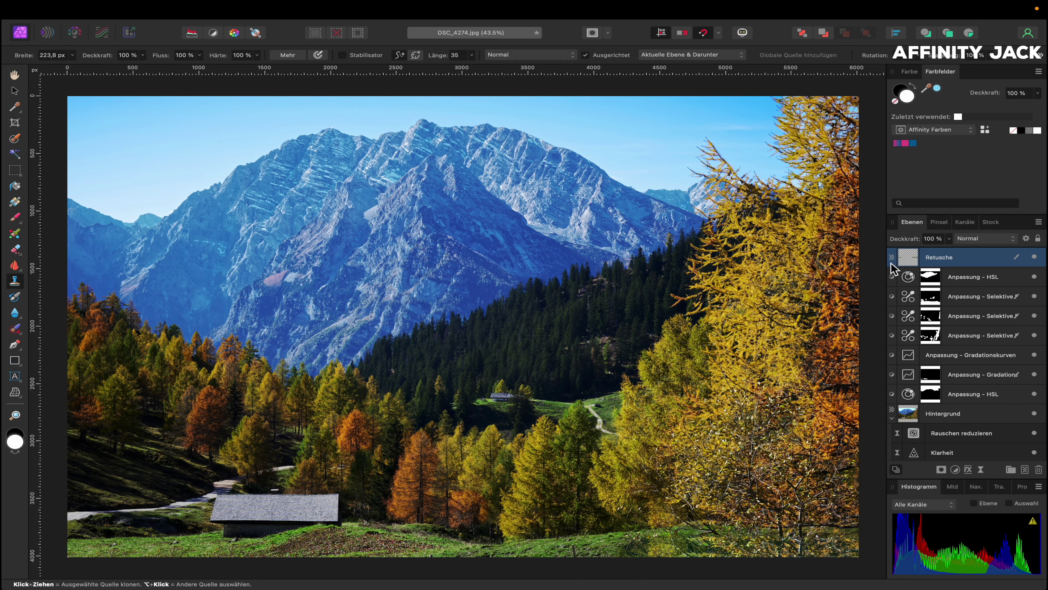
- Merge the visible layers into a new pixel layer above Retusche and name it d&b
right_click(892, 260)
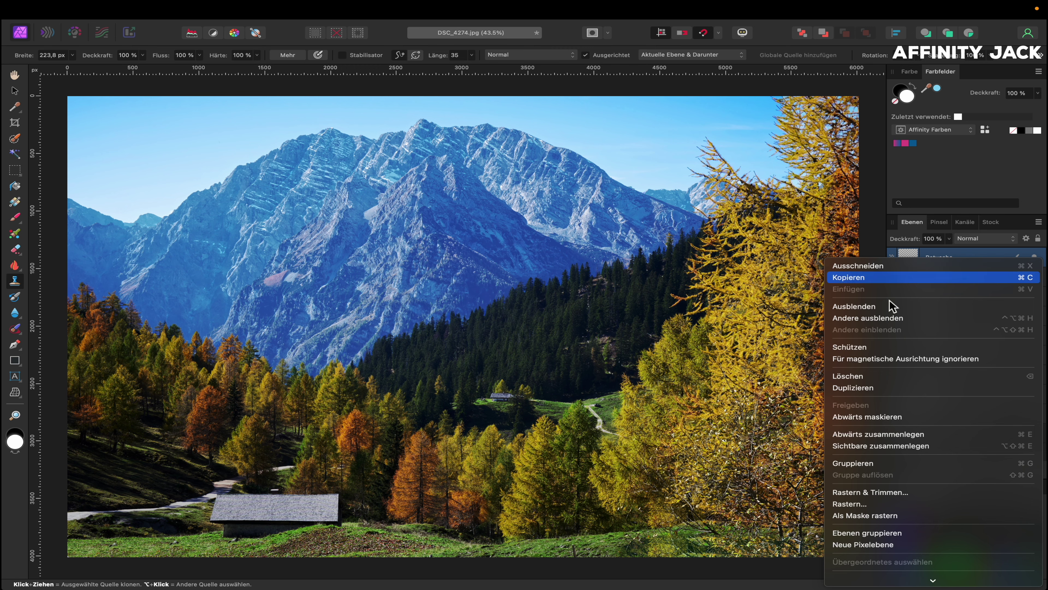
click(888, 447)
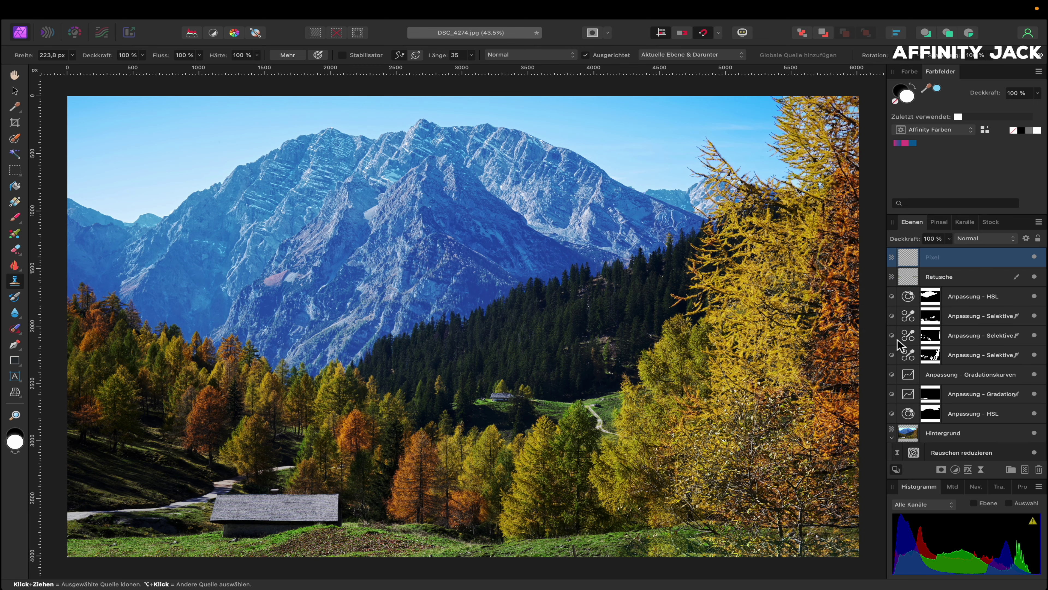
double_click(934, 257)
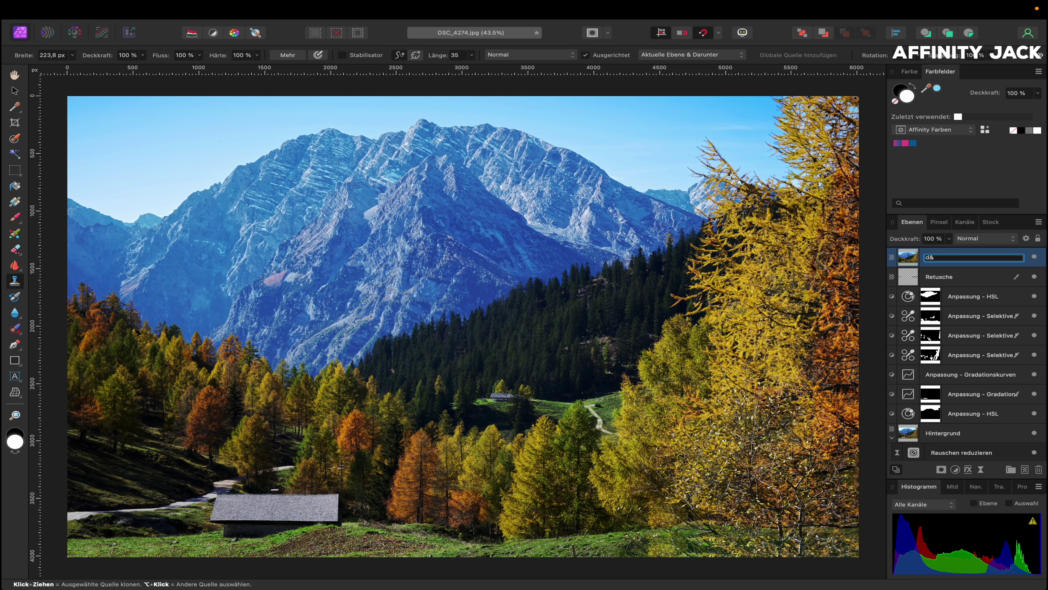
key(Return)
- Burn the shadows of the large autumn tree at the photo's right edge with an 815,4 px Burn Brush at 27 % hardness
click(22, 271)
click(44, 281)
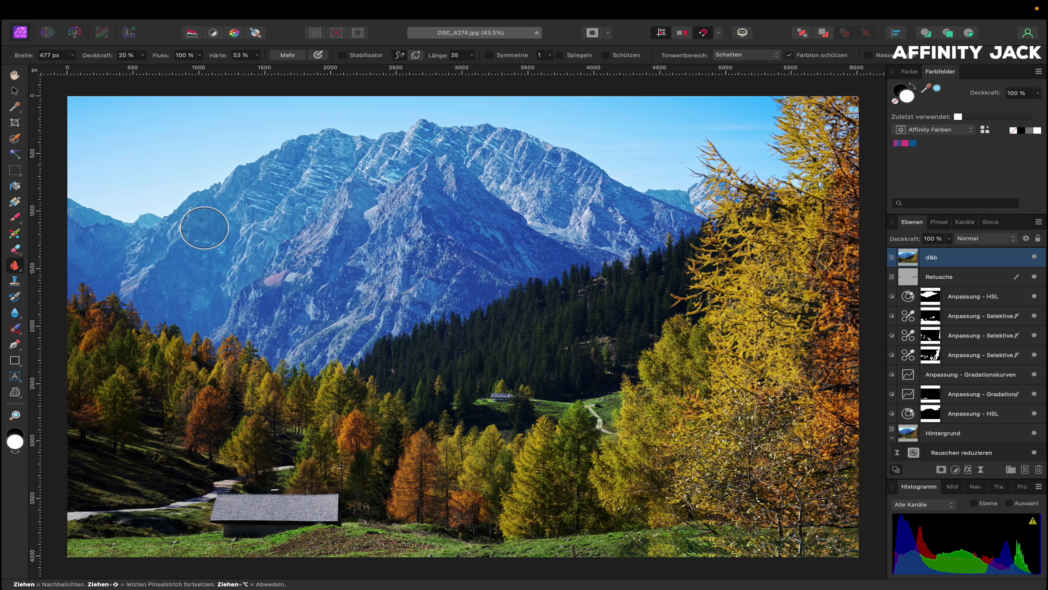
mouse_move(766, 412)
mouse_down()
mouse_move(766, 359)
mouse_move(803, 352)
mouse_up()
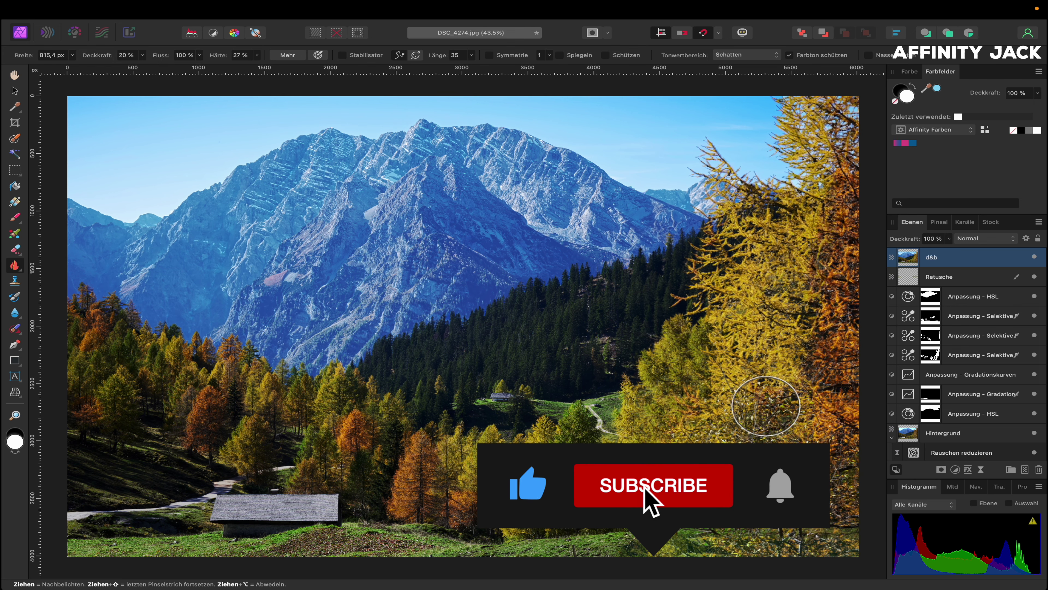
drag(841, 276, 841, 528)
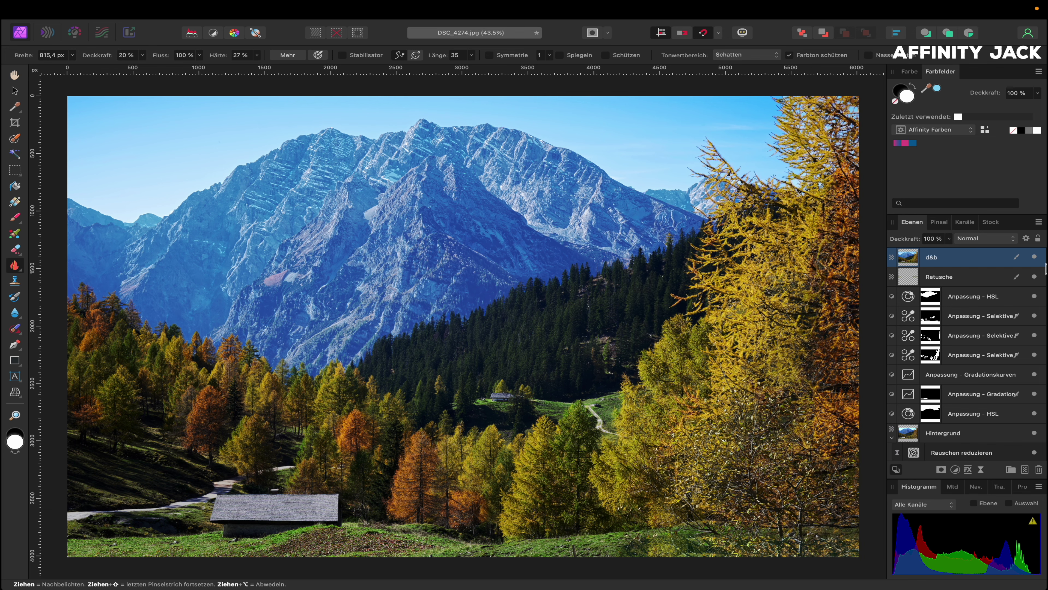
- Compare the burned tree with the d&b layer off and on
click(1035, 257)
click(1035, 256)
click(1035, 257)
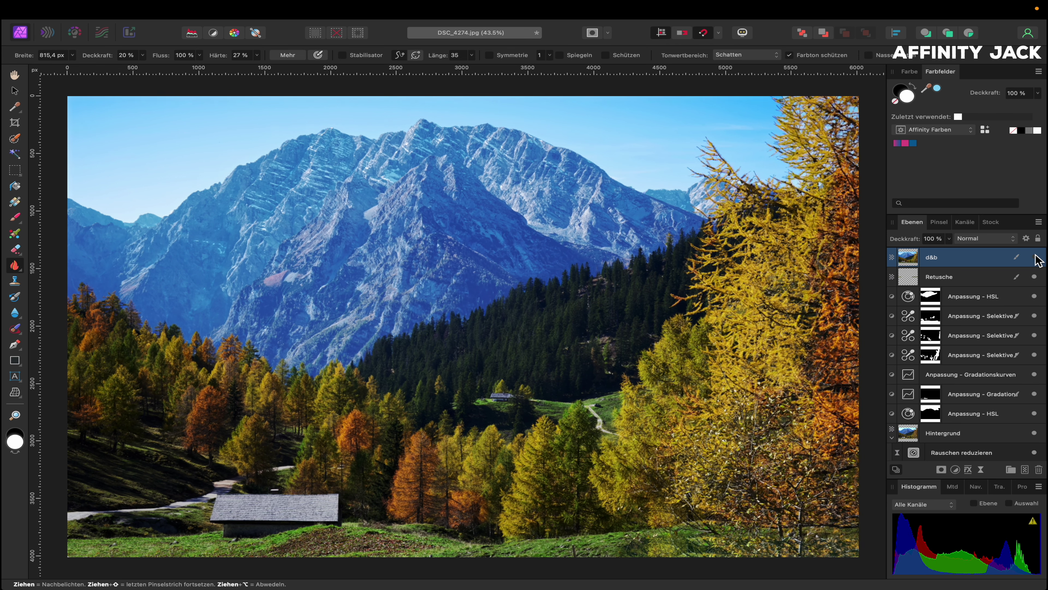
click(1034, 257)
click(1035, 257)
click(1034, 257)
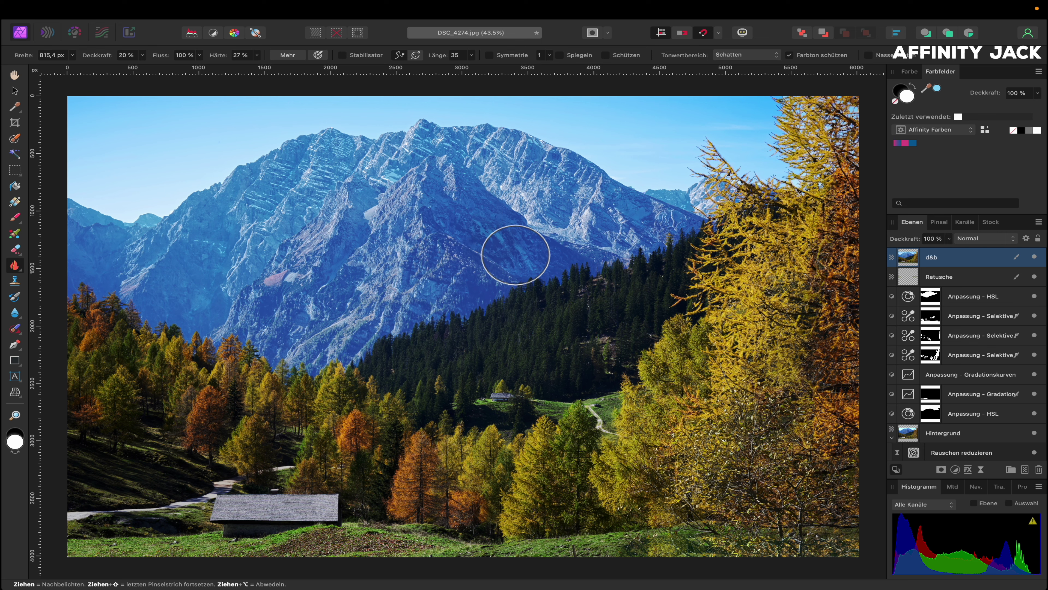
- Burn the shadows of the front mountain peak and its slopes, setting the brush to 518,5 px width and 10 % opacity
mouse_move(456, 192)
mouse_down()
mouse_move(436, 223)
mouse_move(463, 236)
mouse_up()
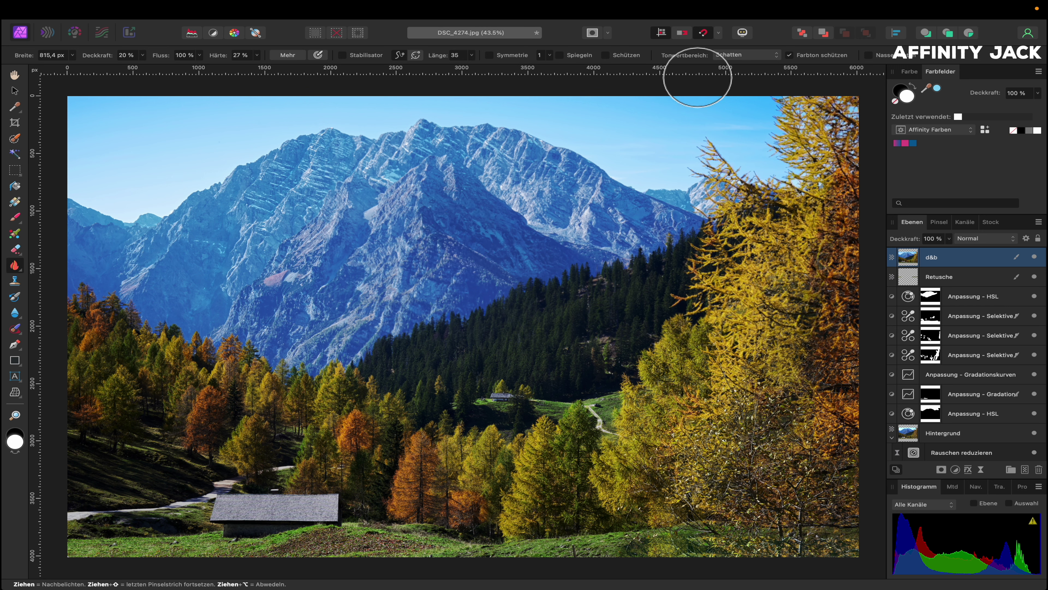
click(743, 62)
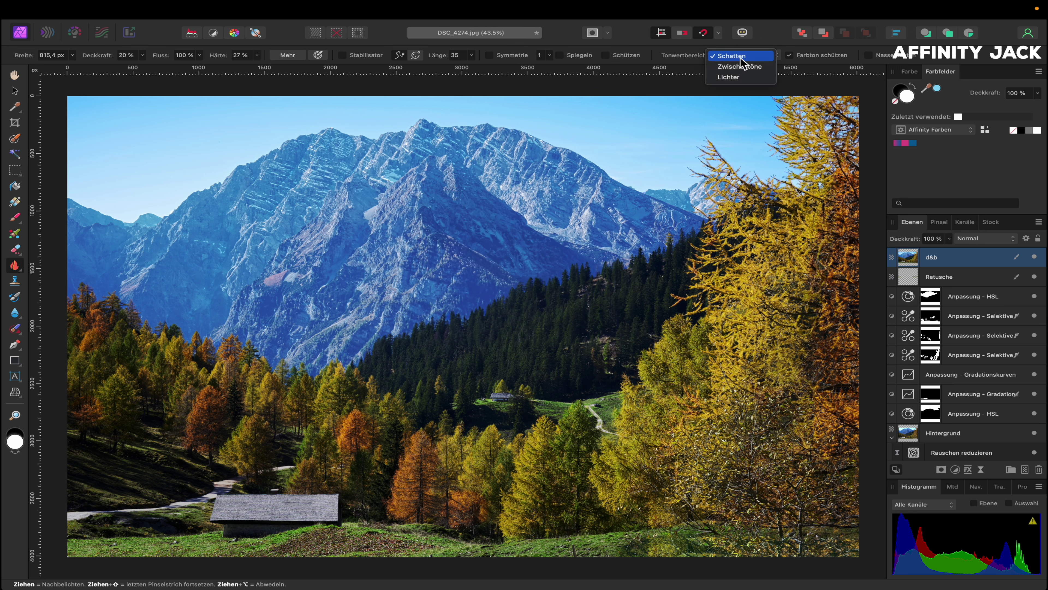
click(741, 58)
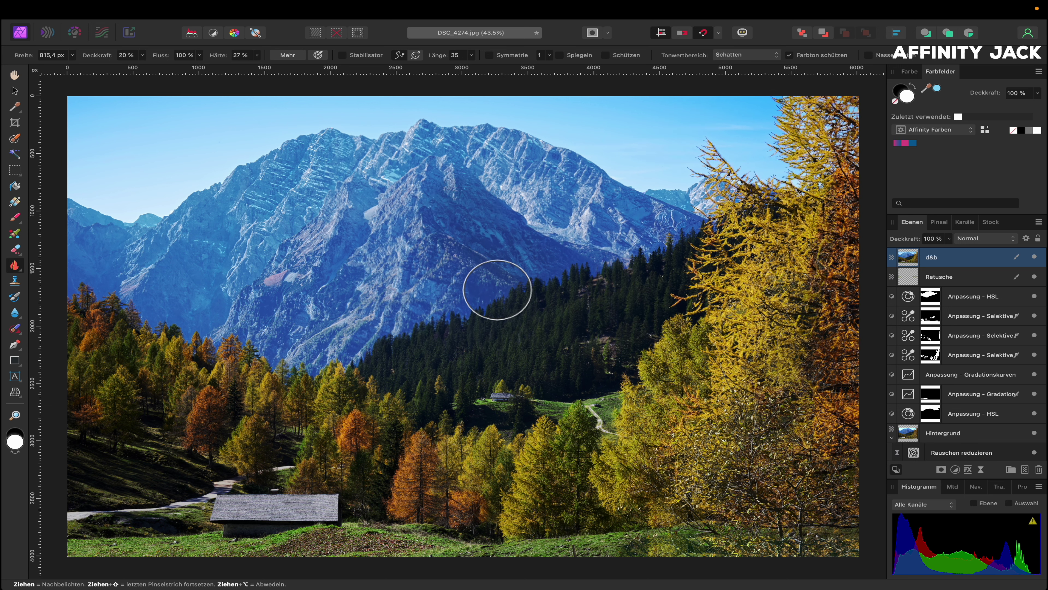
drag(420, 314, 395, 314)
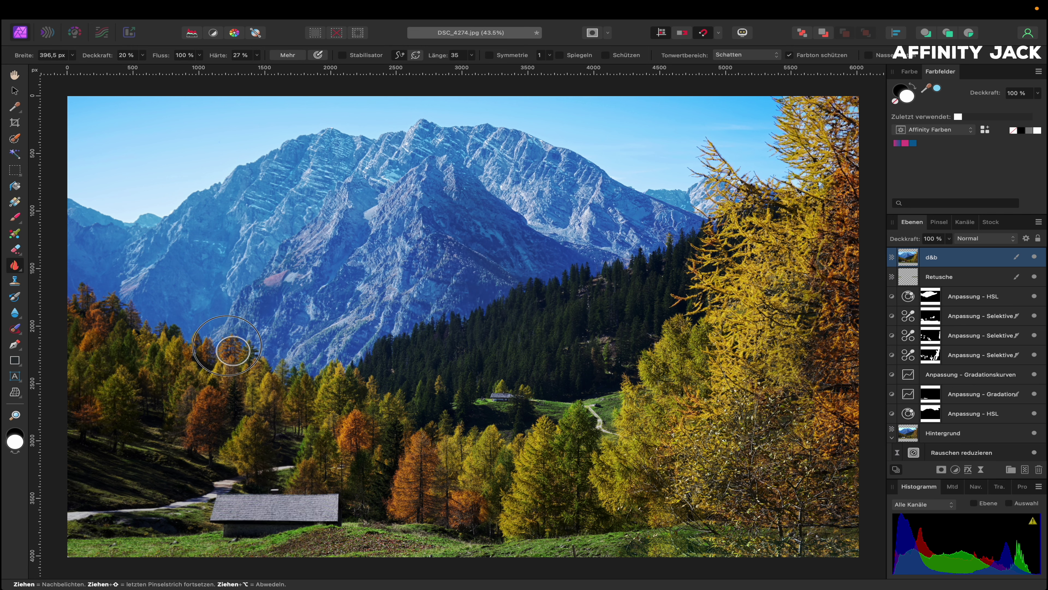
mouse_move(243, 339)
mouse_down()
mouse_move(363, 190)
mouse_move(365, 201)
mouse_move(437, 176)
mouse_move(412, 196)
mouse_move(425, 198)
mouse_move(418, 194)
mouse_move(452, 175)
mouse_move(519, 246)
mouse_move(428, 216)
mouse_move(387, 263)
mouse_move(347, 260)
mouse_move(341, 241)
mouse_move(288, 299)
mouse_move(346, 277)
mouse_move(318, 319)
mouse_move(296, 313)
mouse_move(457, 193)
mouse_move(434, 184)
mouse_move(536, 153)
mouse_move(545, 241)
mouse_move(505, 223)
mouse_move(578, 281)
mouse_move(495, 238)
mouse_up()
key(bracketright)
key(1)
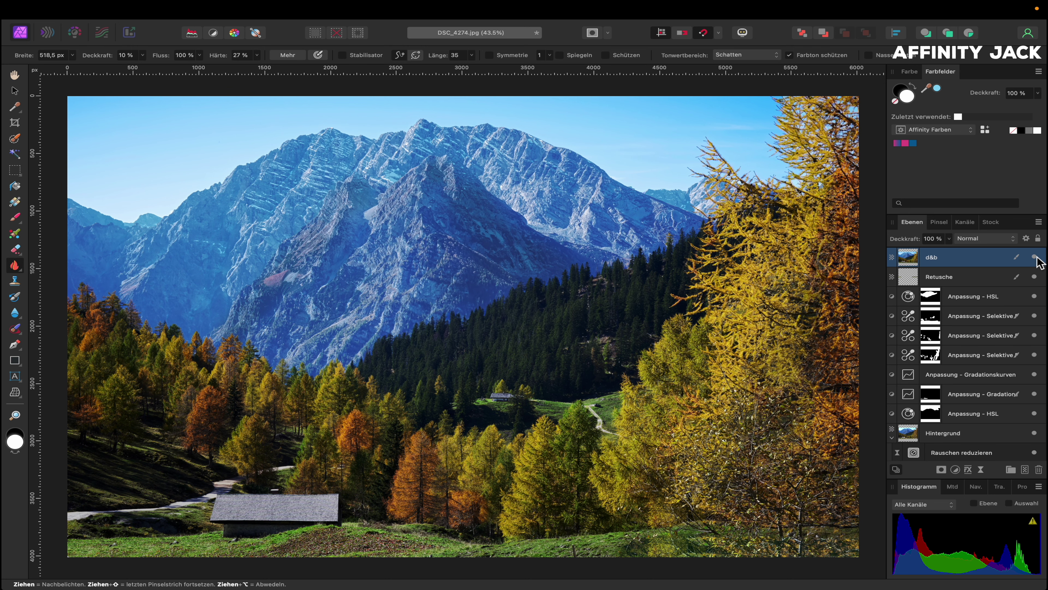
- Compare the photo with all dodge-and-burn work on the d&b layer off and on
click(1035, 257)
click(1034, 257)
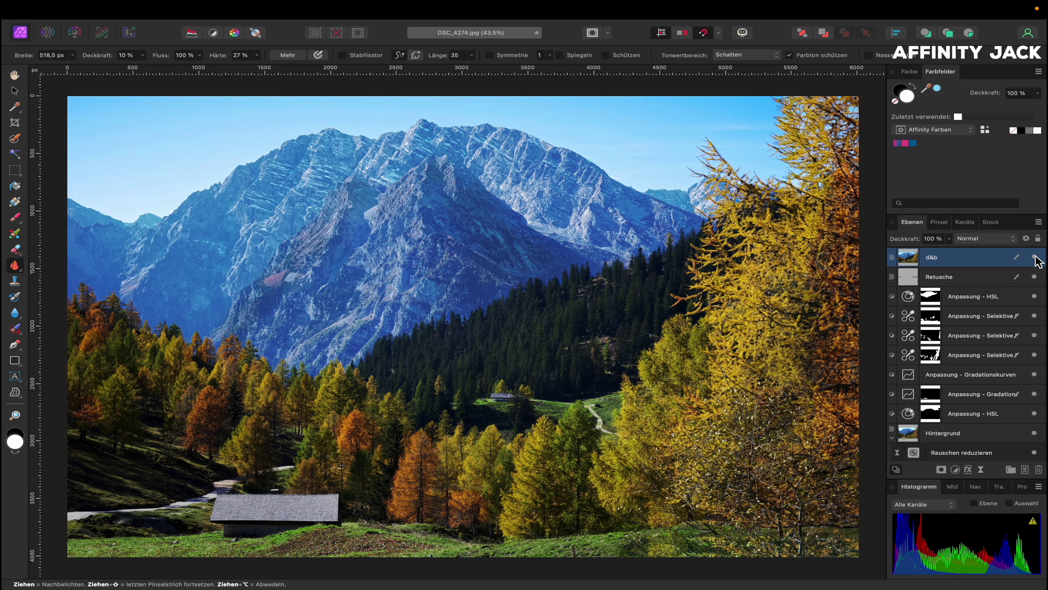
click(1034, 256)
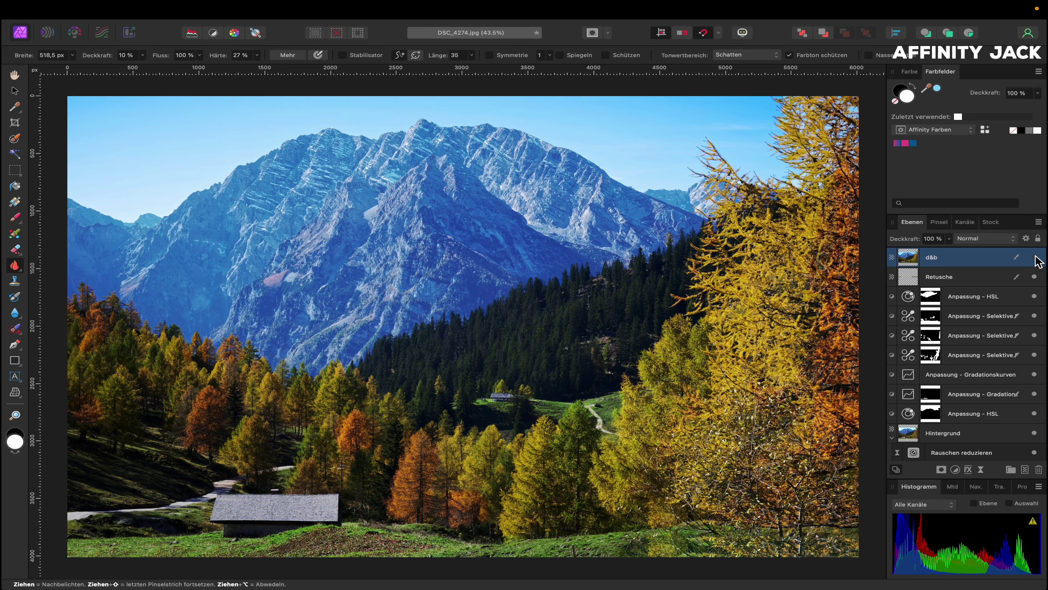
click(1034, 257)
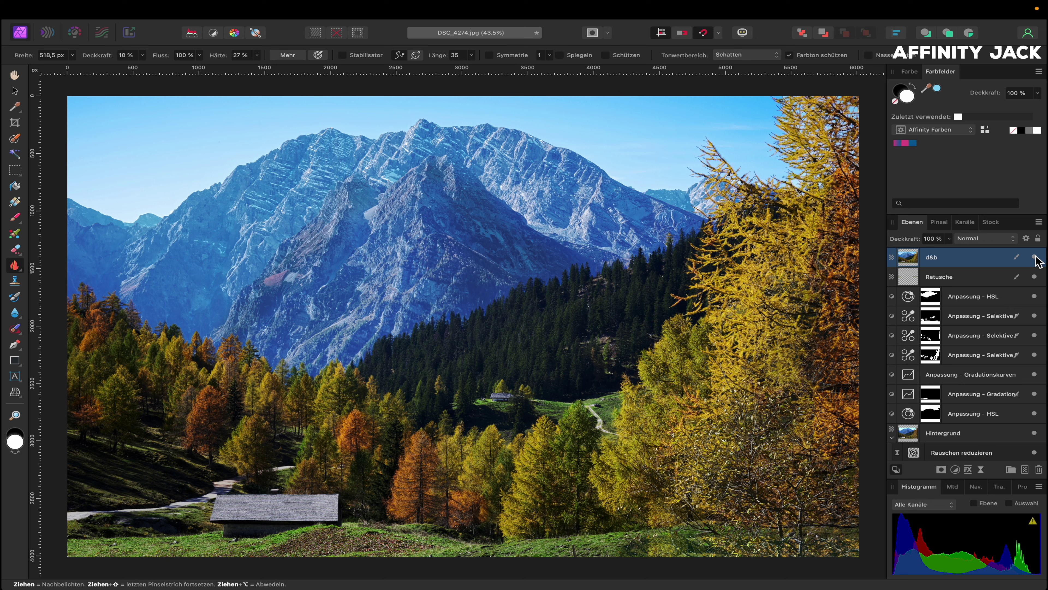
- Select every layer above the locked original background and compare the photo with all edits off and on
scroll(1013, 295, down, 2)
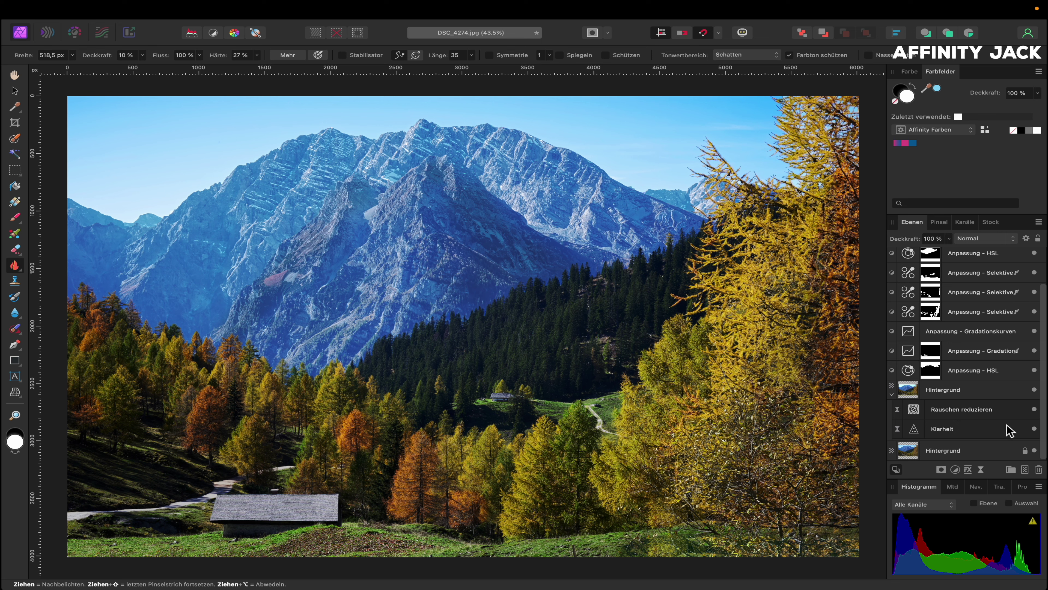
shift+click(1007, 395)
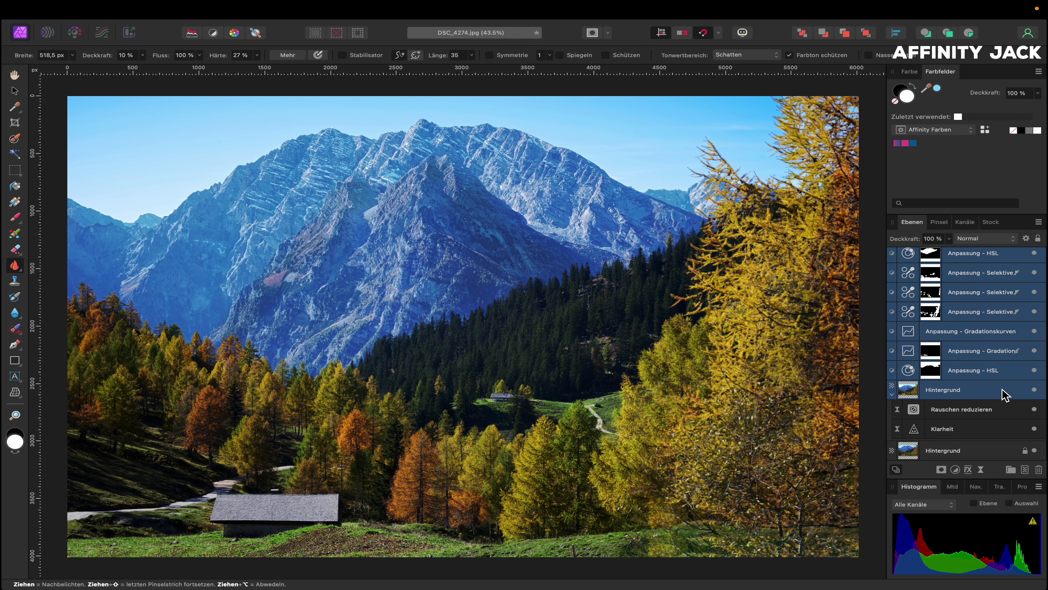
click(1034, 389)
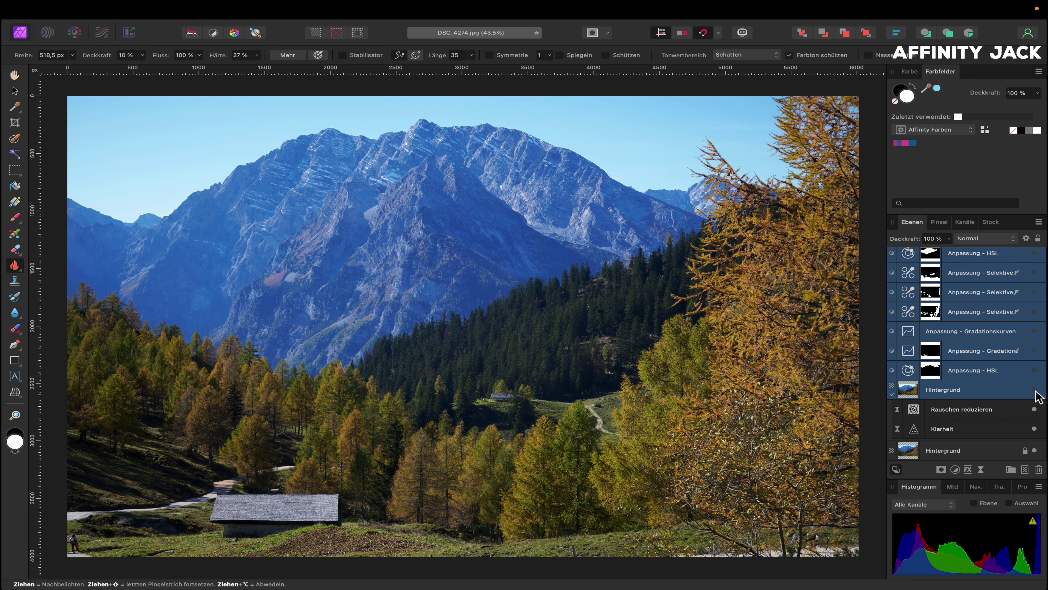
click(1035, 390)
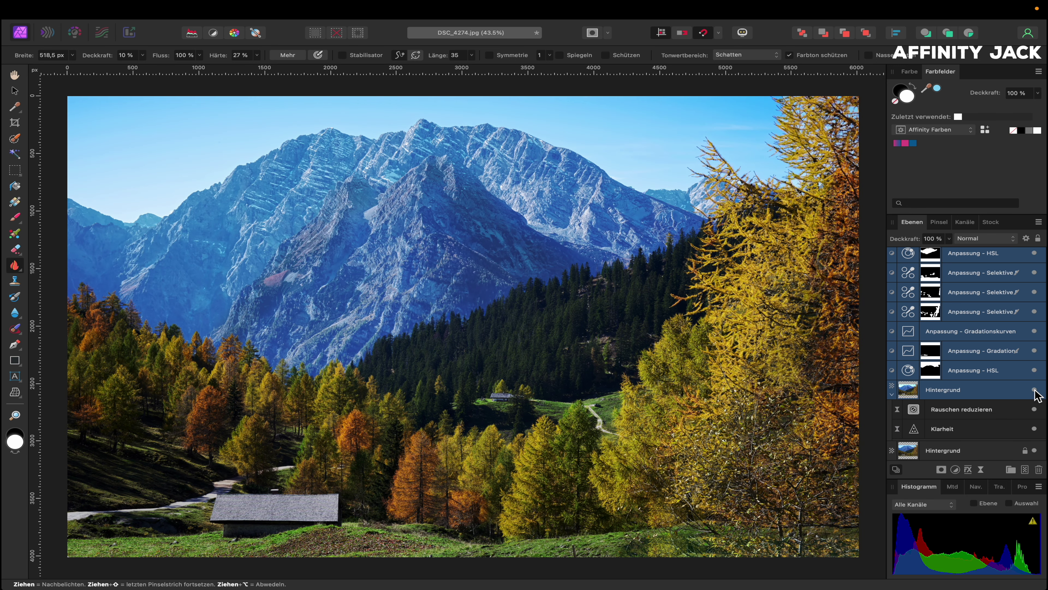